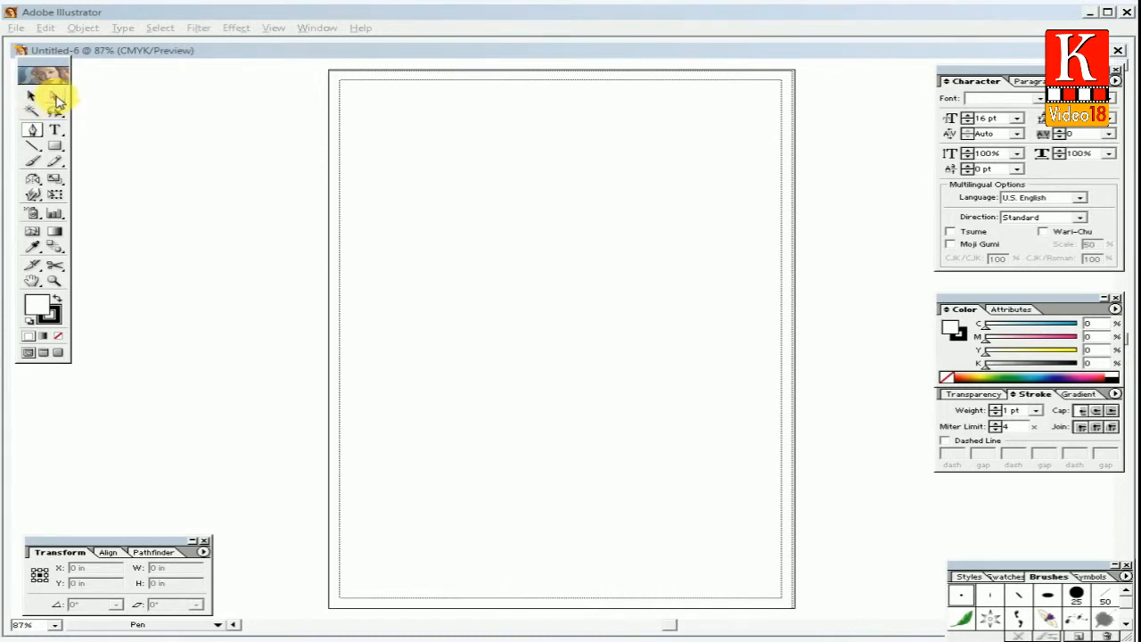
Draw a rectangle about 5.75 by 3.99 in on the page and swap its fill and stroke to fill it black.
click(378, 13)
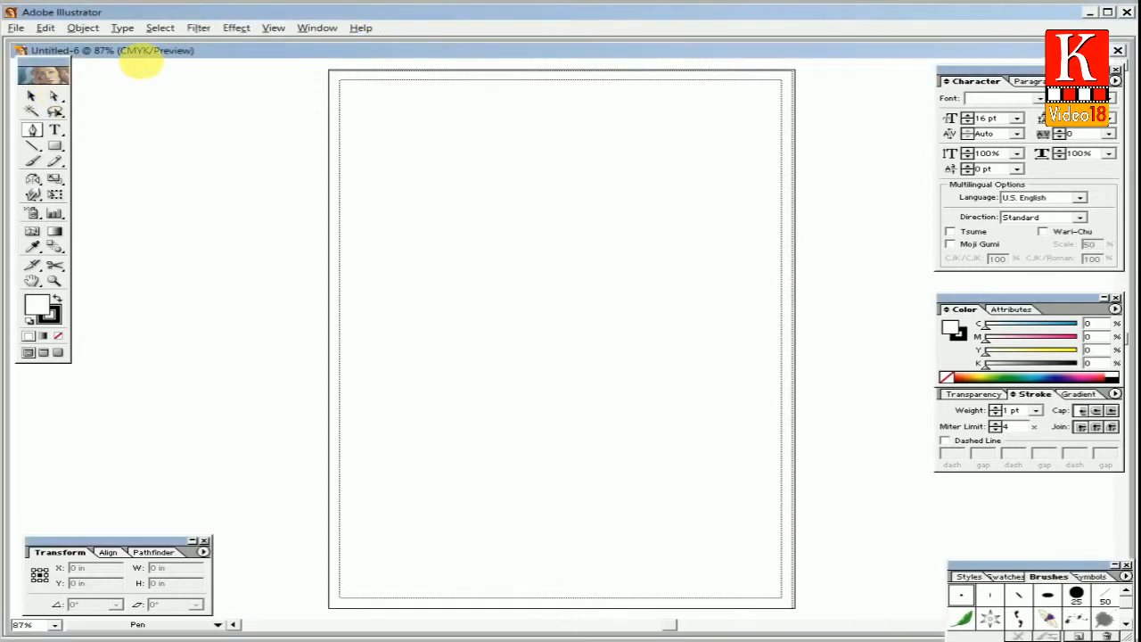
click(31, 99)
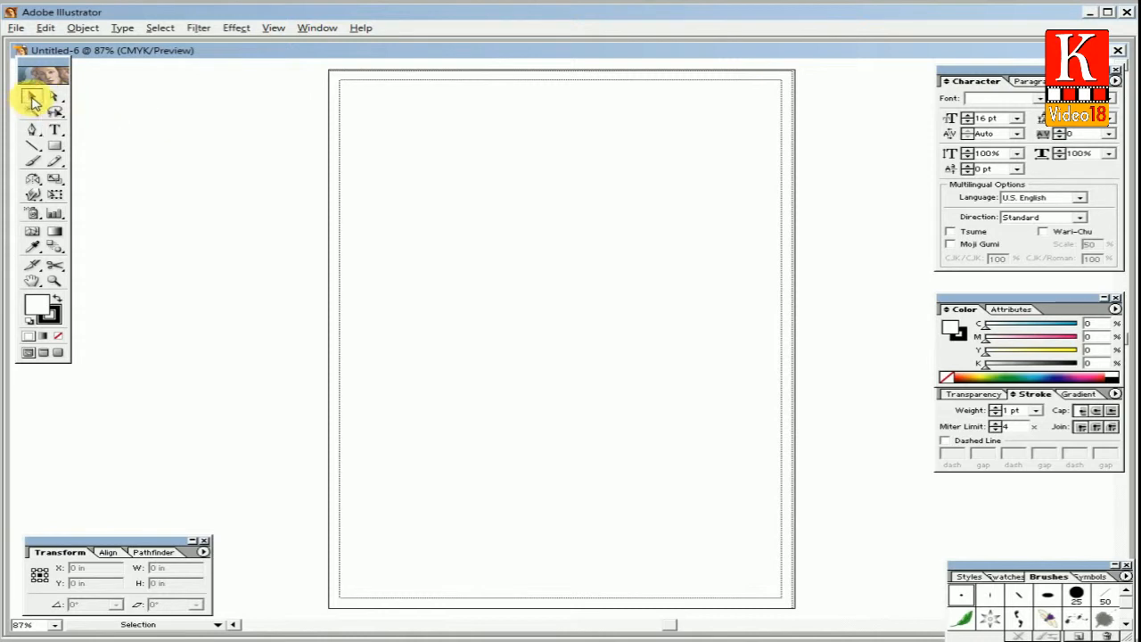
click(53, 148)
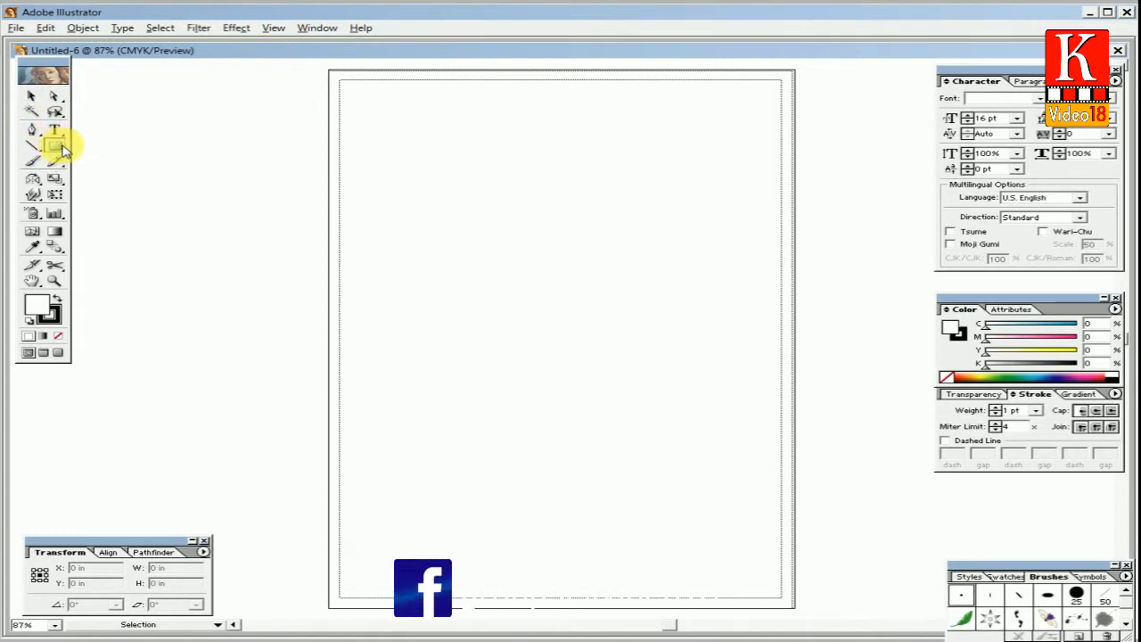
drag(370, 173, 695, 356)
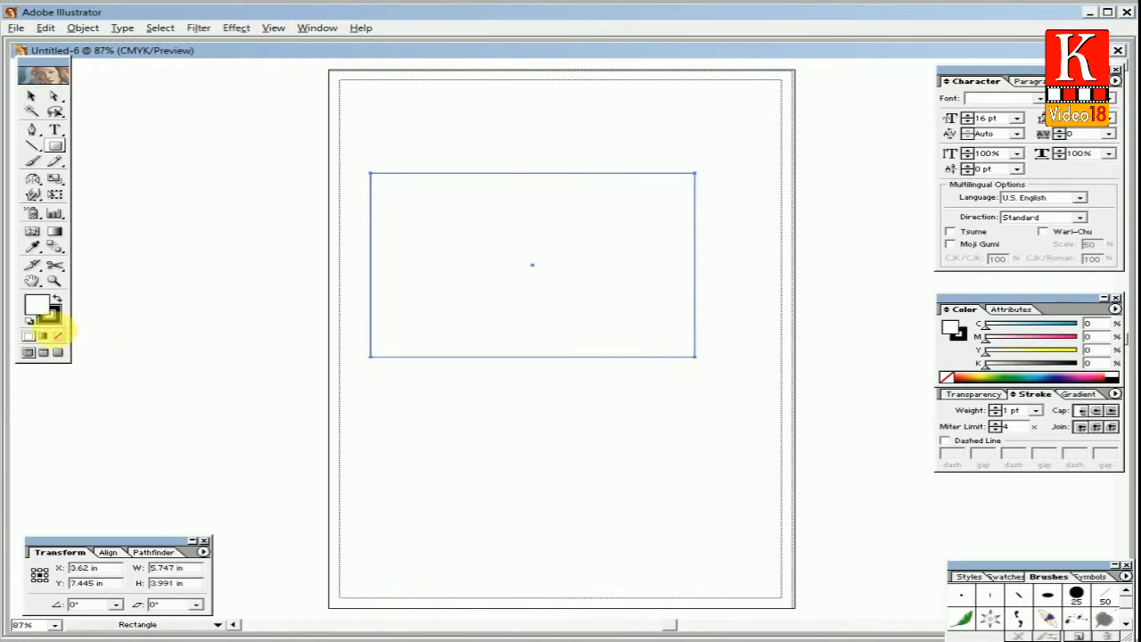
click(65, 302)
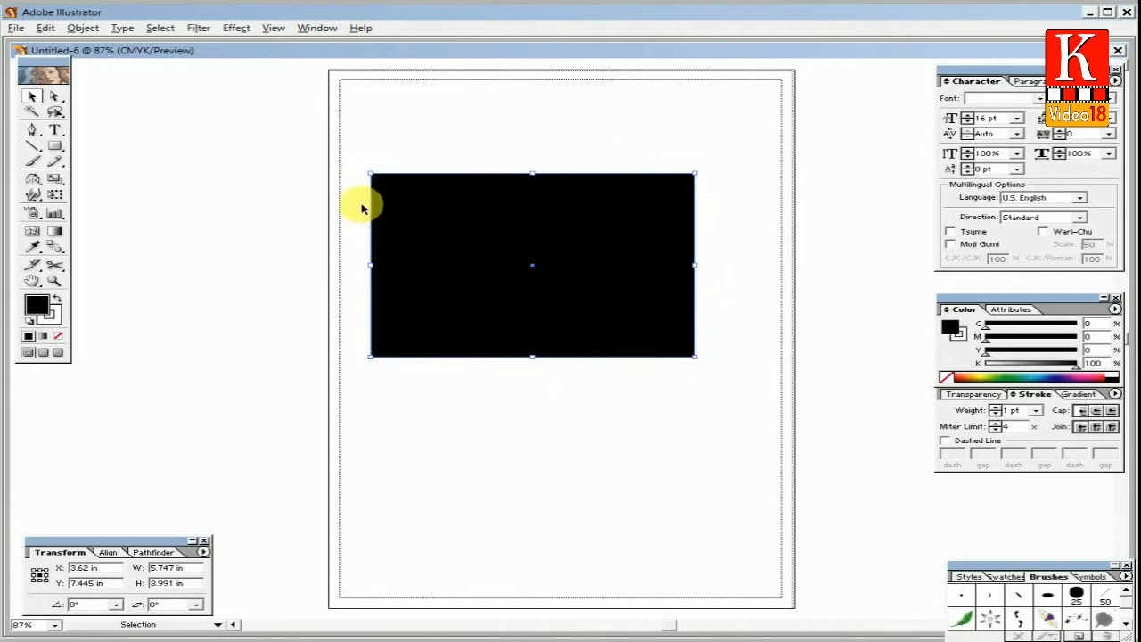
Shrink the black rectangle to about 5.59 by 3.85 in and move it slightly down and to the right.
mouse_move(377, 179)
mouse_down()
mouse_move(356, 158)
mouse_move(390, 185)
mouse_up()
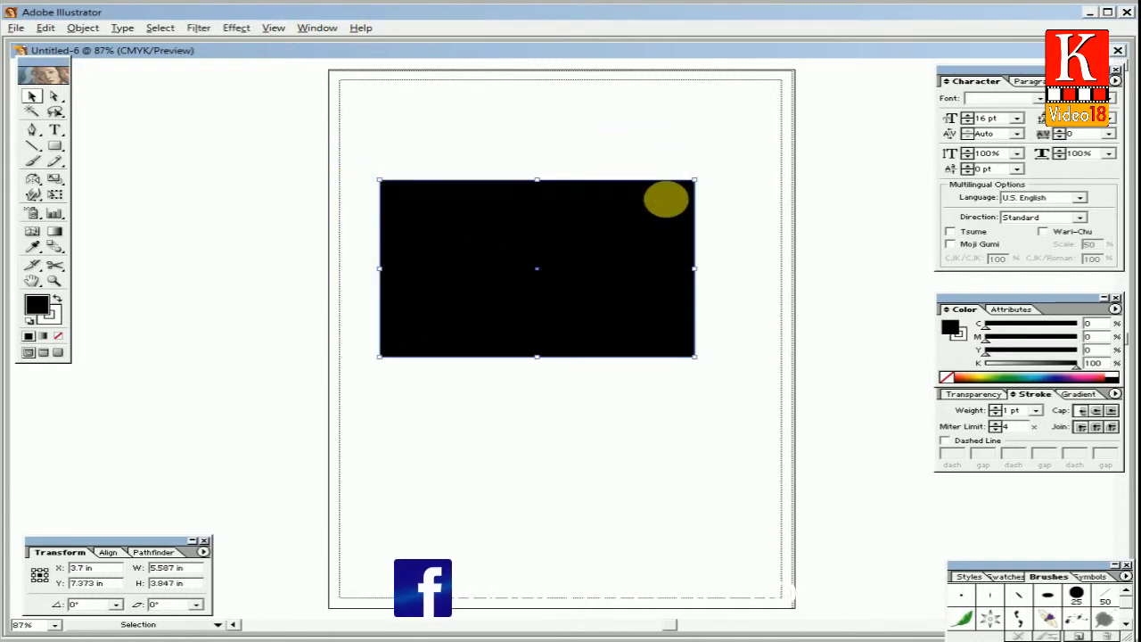
drag(567, 227, 582, 251)
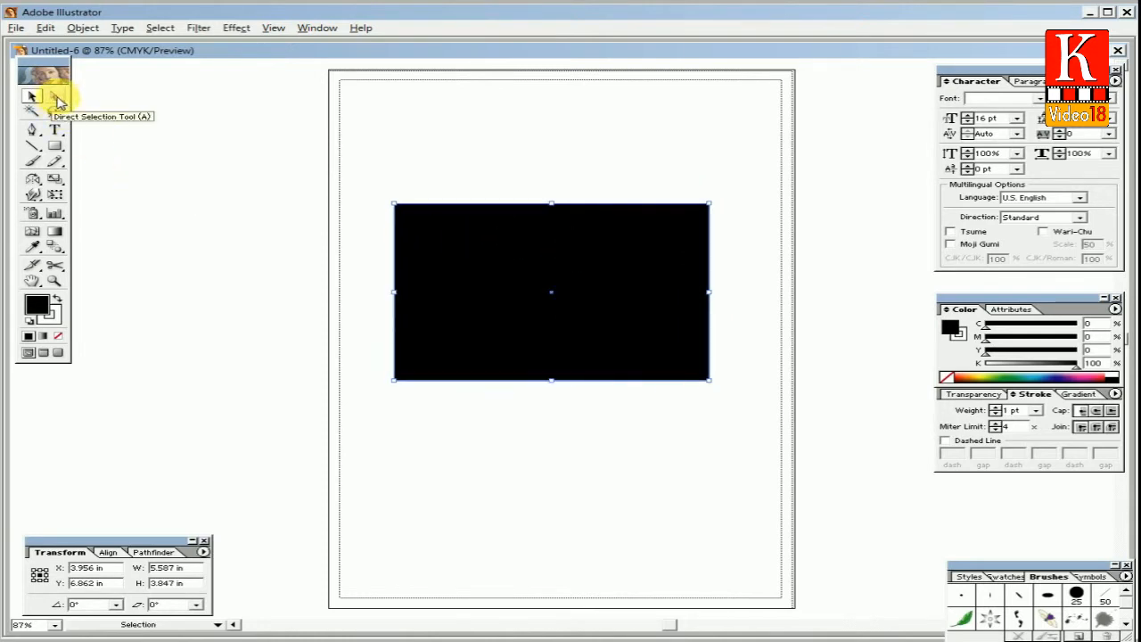
Move only the rectangle's upper-left anchor point inward with Direct Selection, then nudge it down level with the upper-right corner.
click(55, 98)
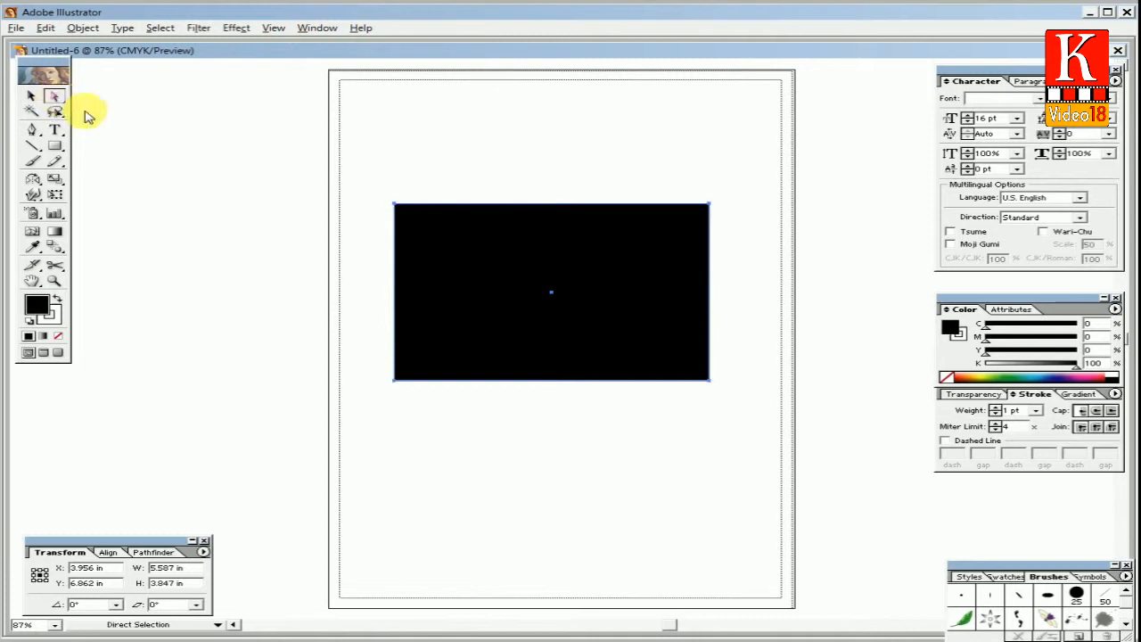
click(361, 179)
drag(371, 181, 422, 223)
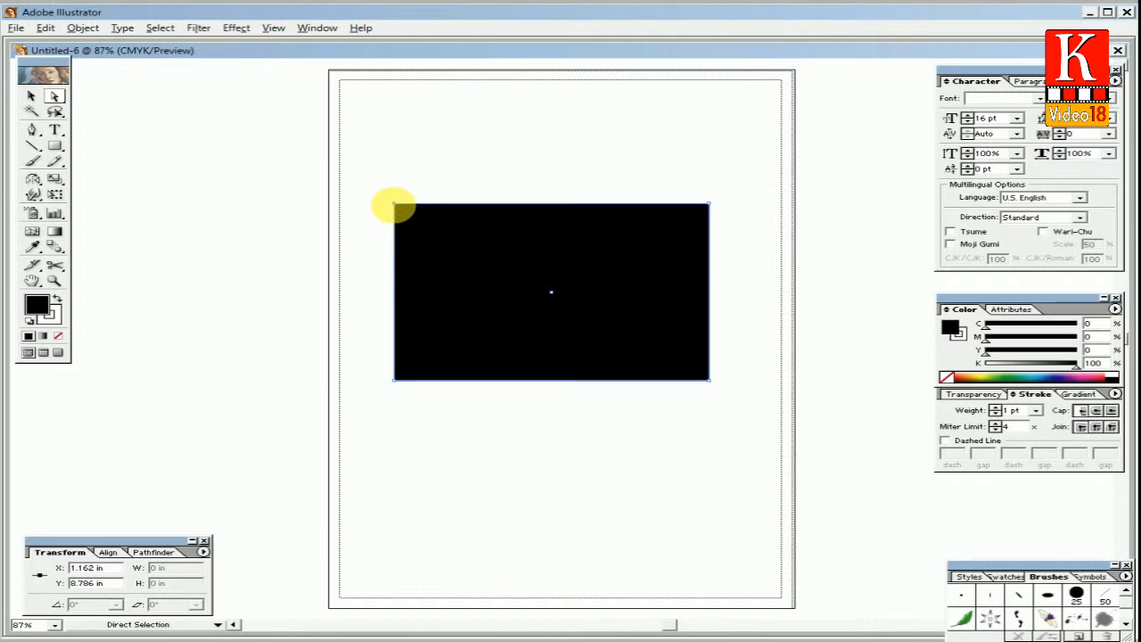
drag(398, 207, 454, 214)
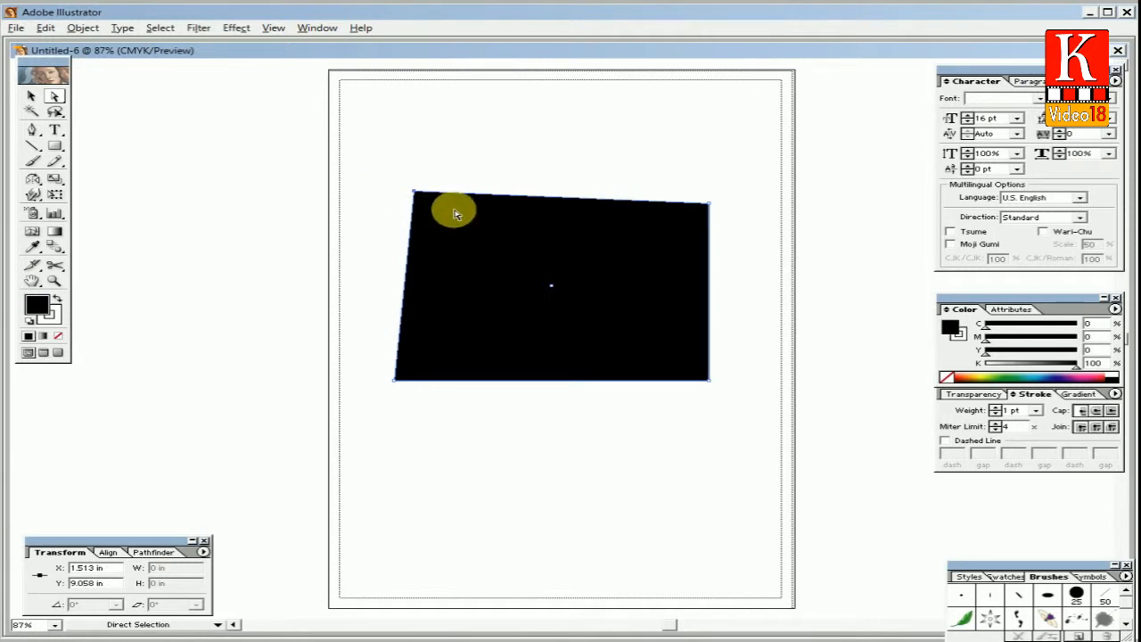
key(Down)
key(Down)
key(Down)
key(Down)
key(Down)
key(Down)
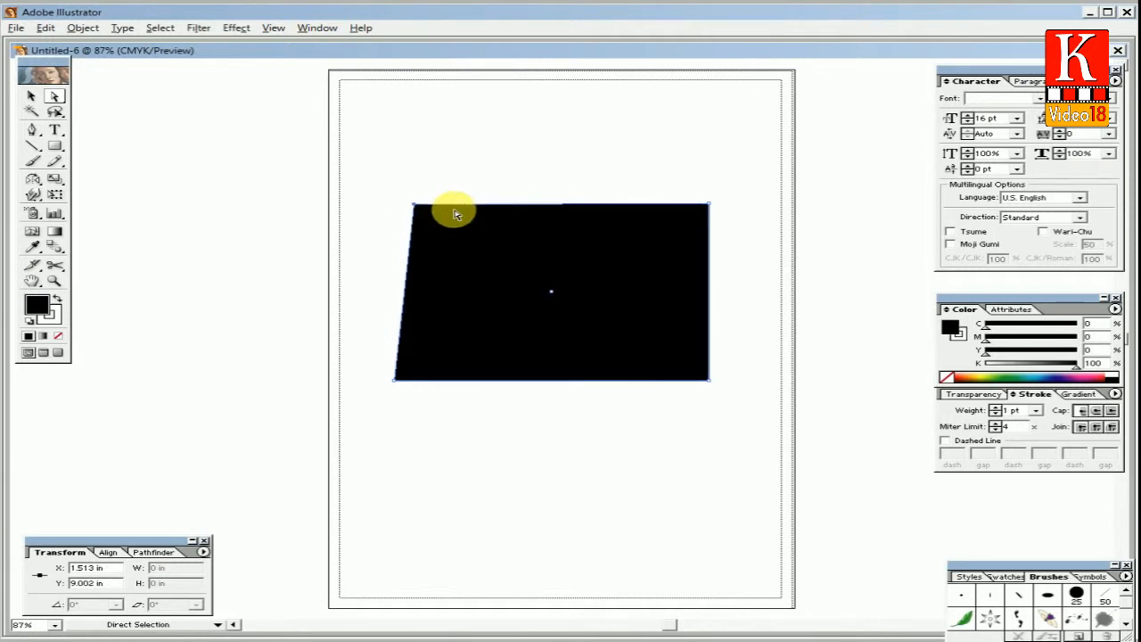
Draw an ellipse about 4.41 by 4.77 in left of the rectangle and reshape its top curve using the anchor point and direction handles.
drag(55, 148, 375, 403)
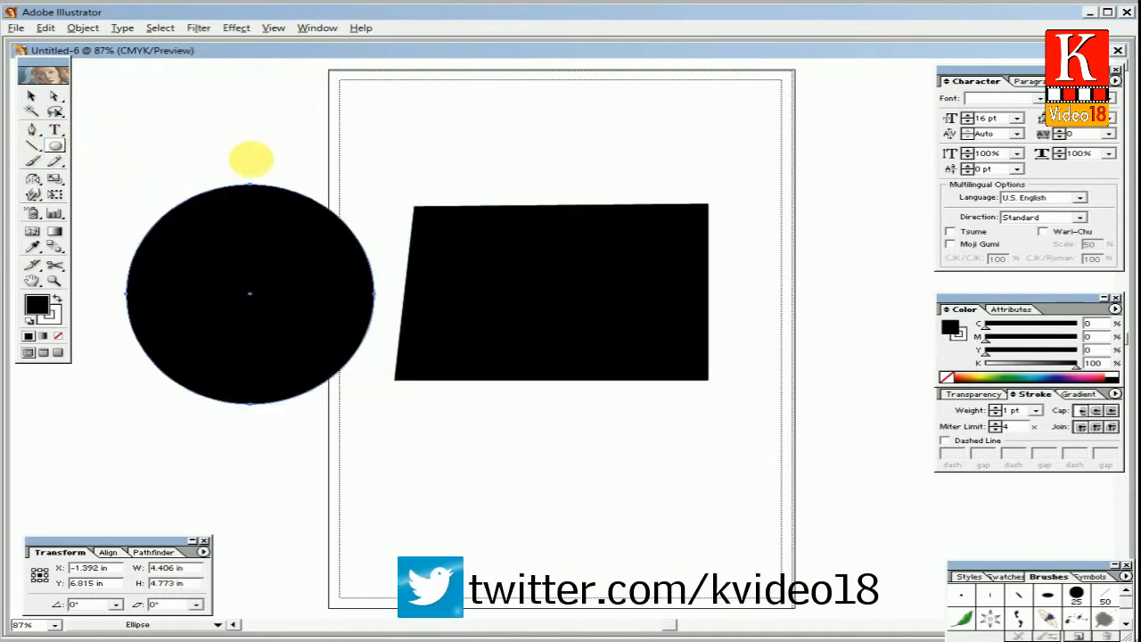
click(55, 95)
click(250, 186)
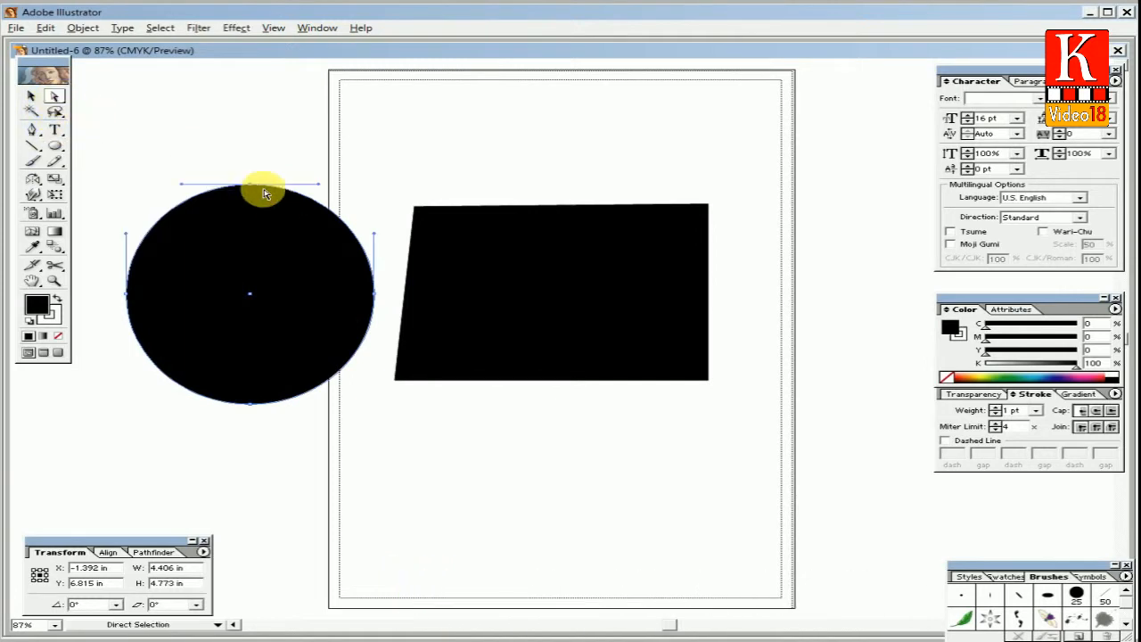
mouse_move(250, 184)
mouse_down()
mouse_move(255, 321)
mouse_move(255, 169)
mouse_move(254, 196)
mouse_move(255, 184)
mouse_up()
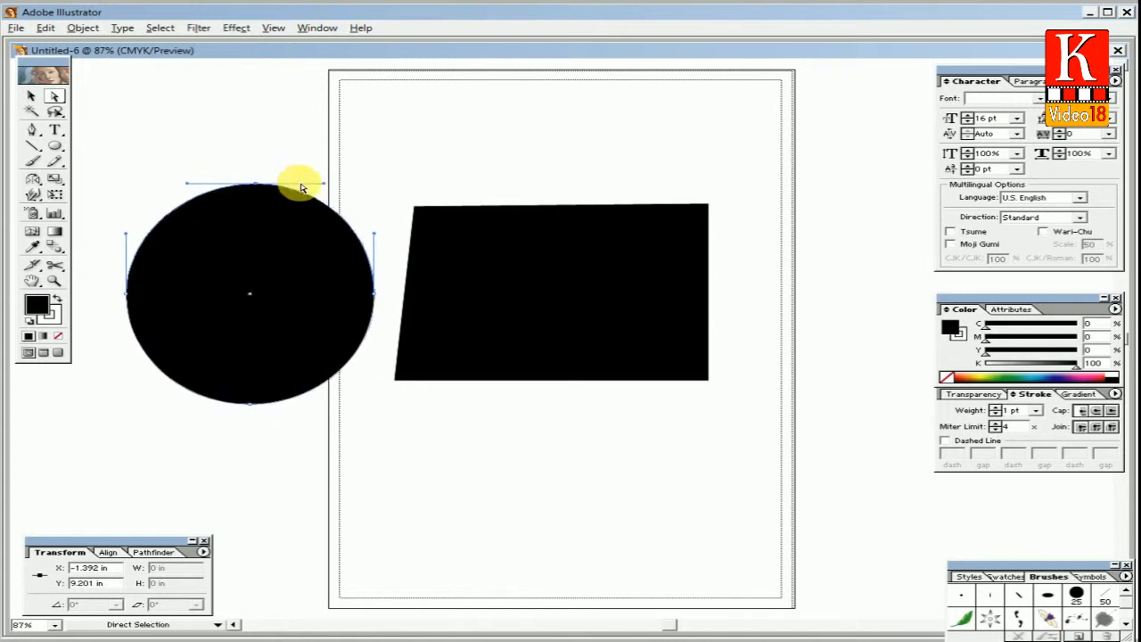
drag(326, 188, 319, 223)
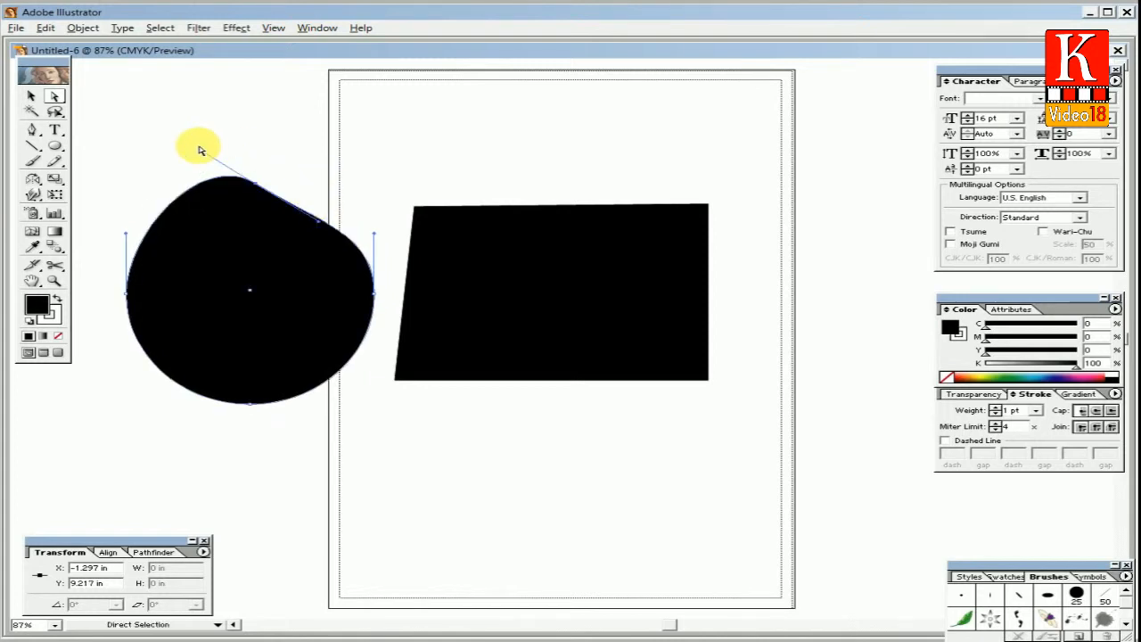
drag(201, 155, 212, 207)
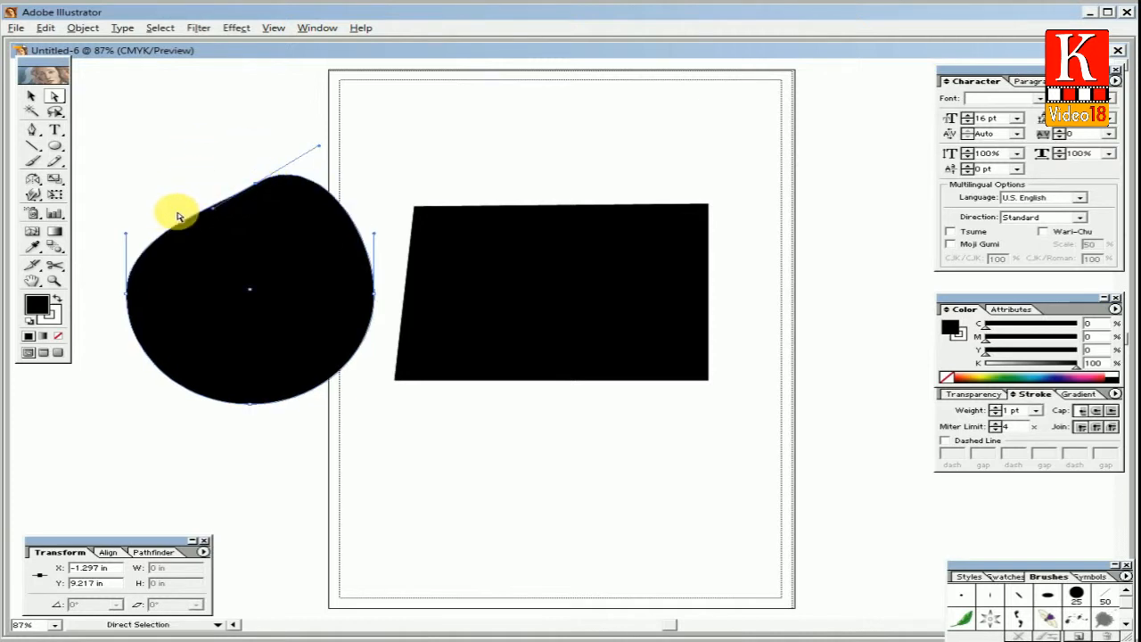
Deselect the ellipse and draw five separate rounded rectangles of decreasing size below and to the right of the black rectangle.
click(33, 113)
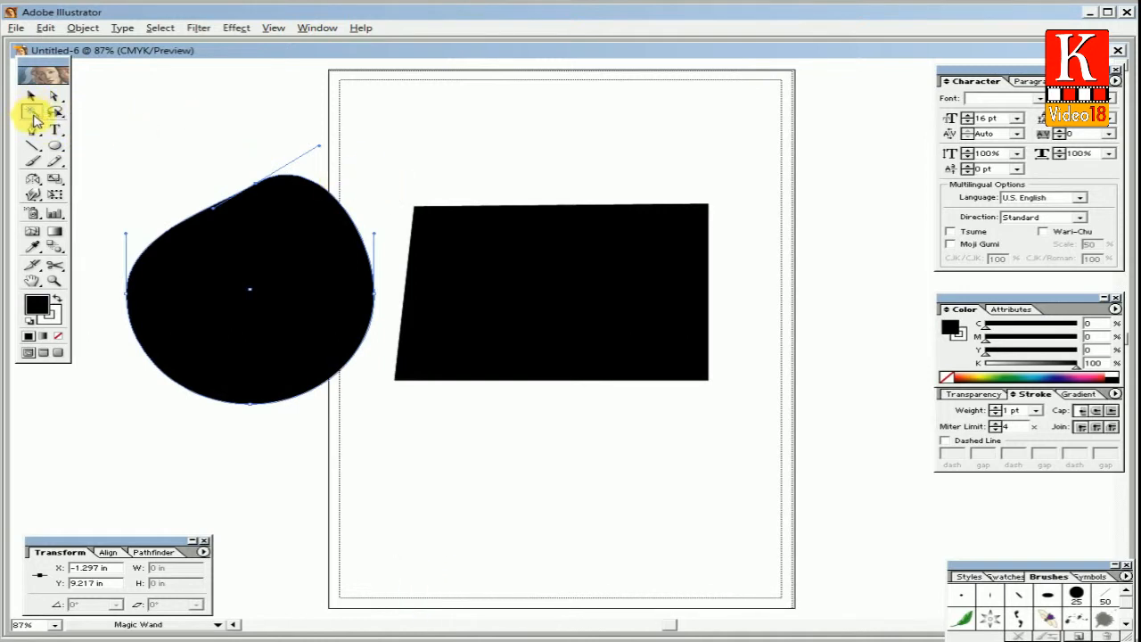
click(299, 141)
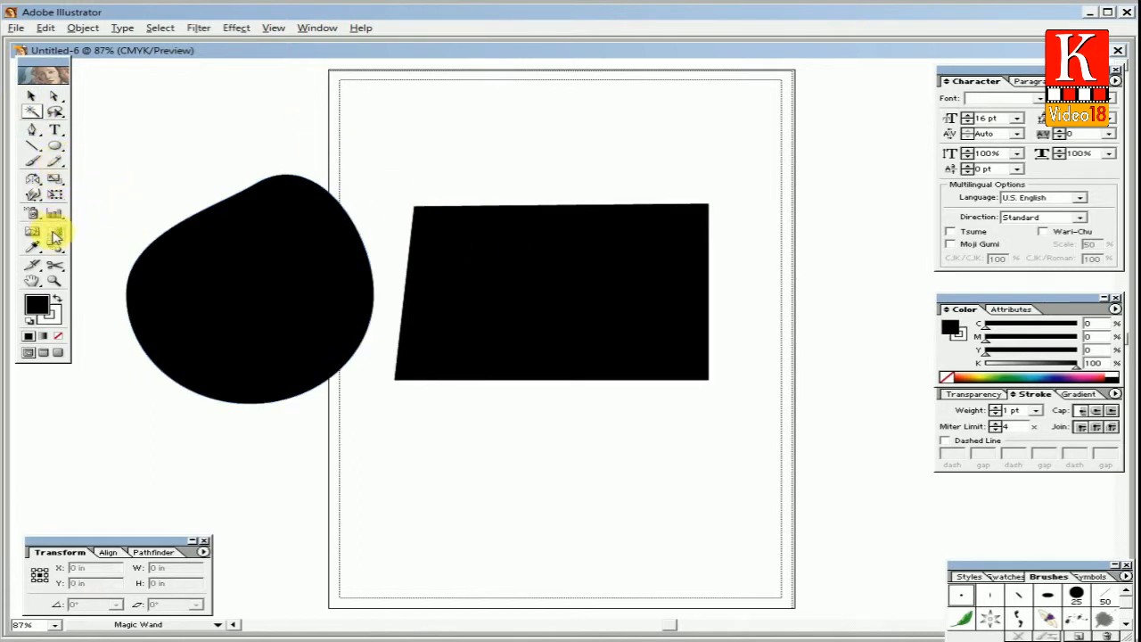
drag(57, 150, 89, 152)
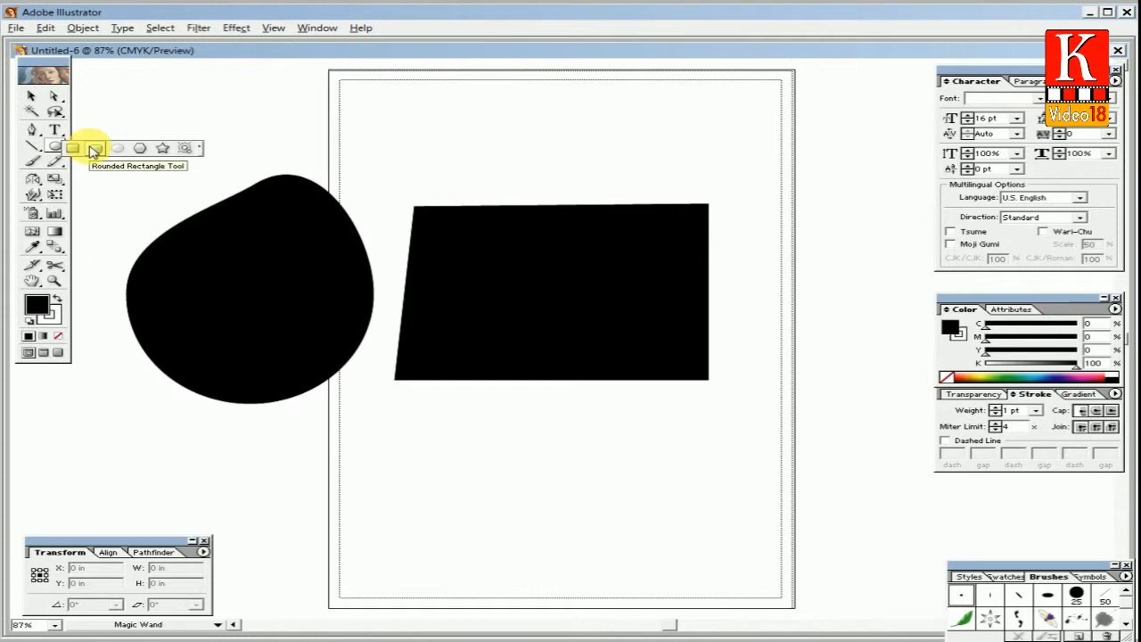
drag(397, 437, 497, 512)
drag(598, 443, 671, 517)
drag(740, 427, 792, 483)
drag(838, 382, 883, 449)
drag(846, 285, 877, 339)
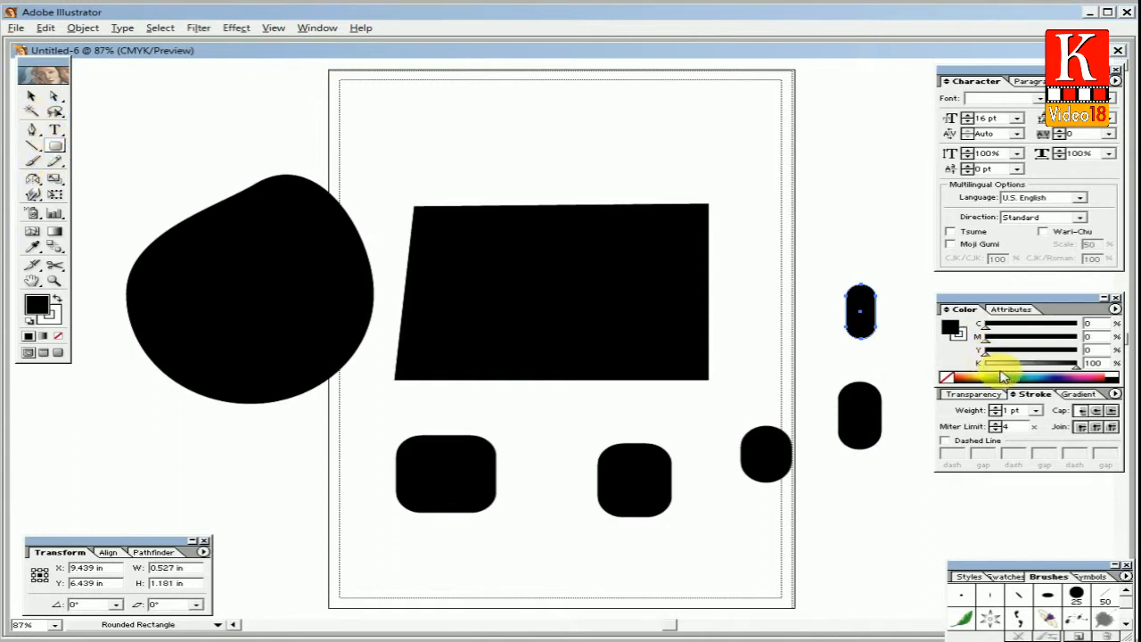
Fill the smallest rounded rectangle with green from the color spectrum (C 47.06, M 4.71, Y 98.43, K 0.39).
click(985, 377)
click(33, 247)
click(856, 415)
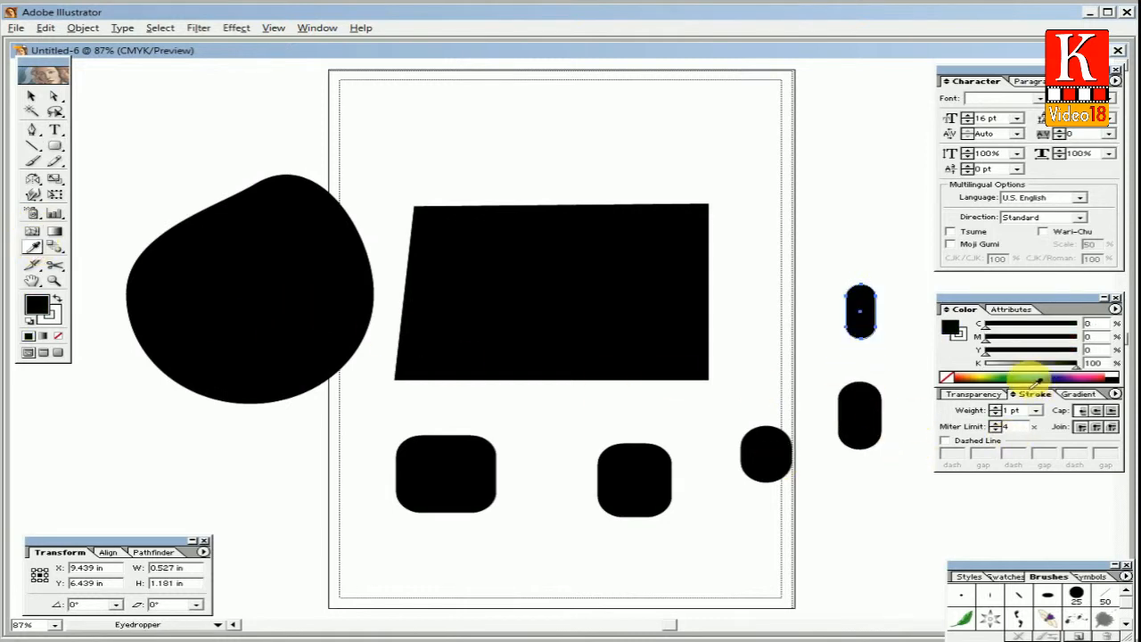
click(992, 378)
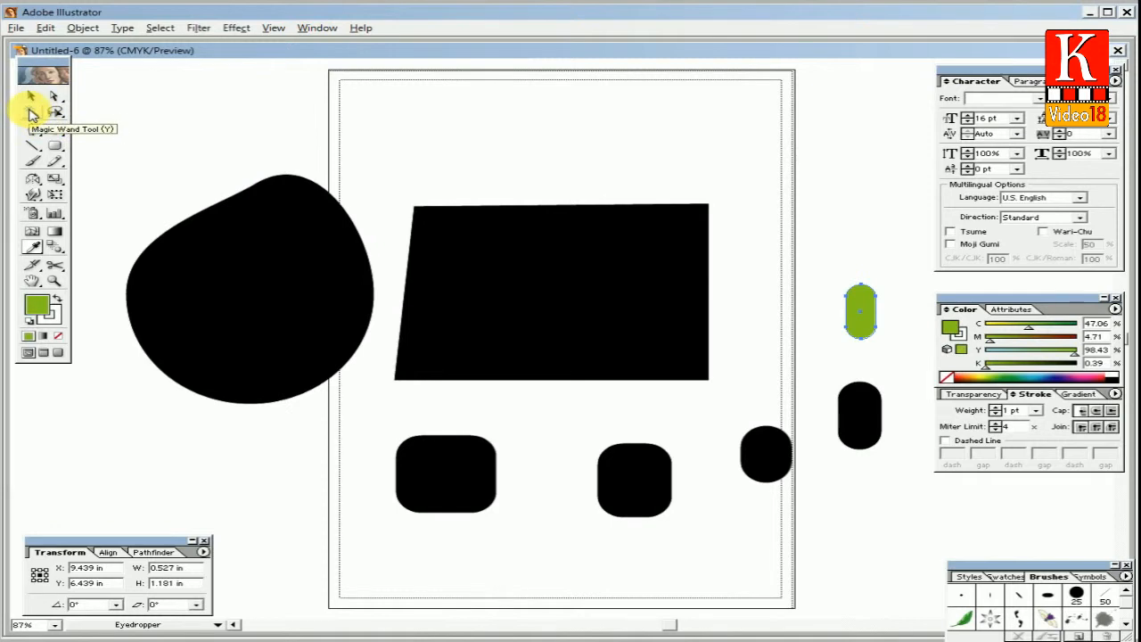
Copy the green fill to the other four rounded rectangles with the Eyedropper.
ctrl+click(859, 416)
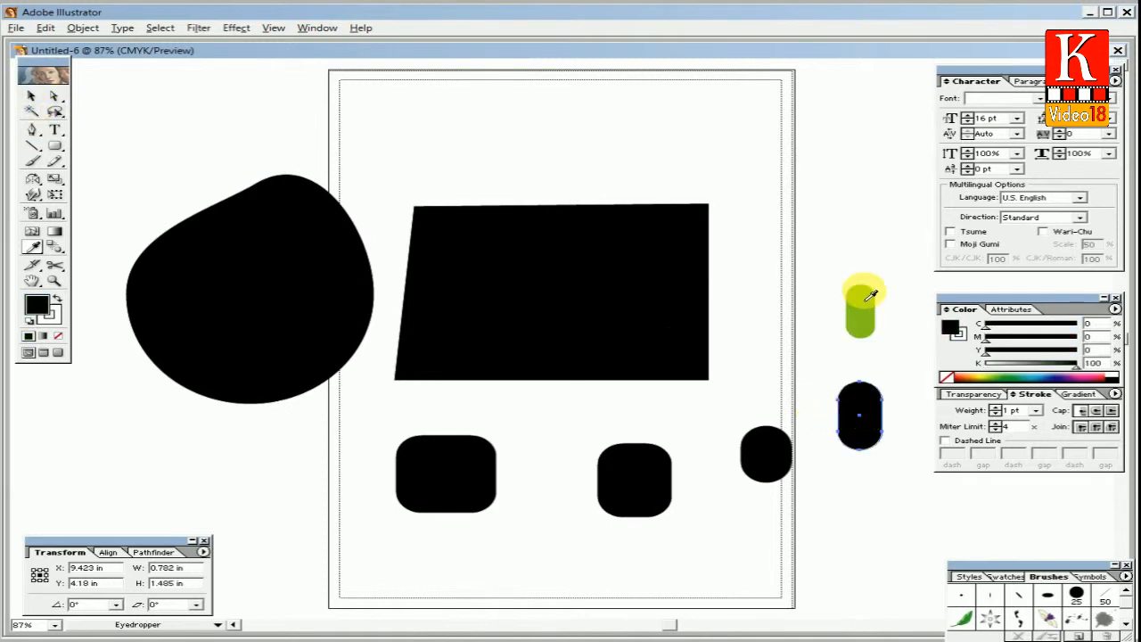
click(863, 300)
ctrl+click(769, 456)
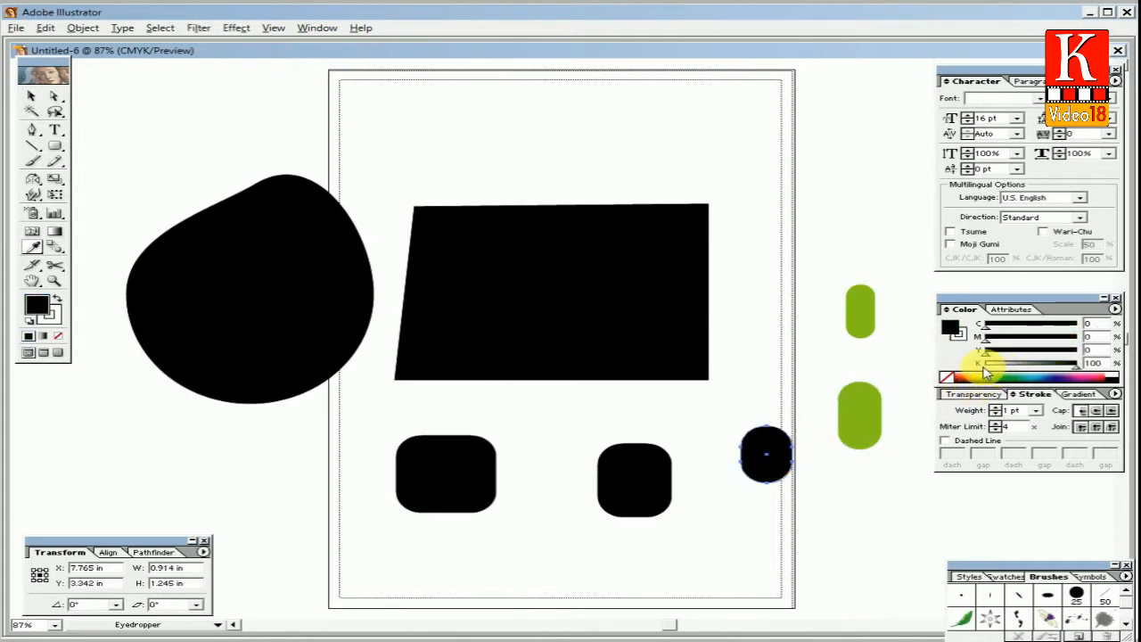
click(861, 414)
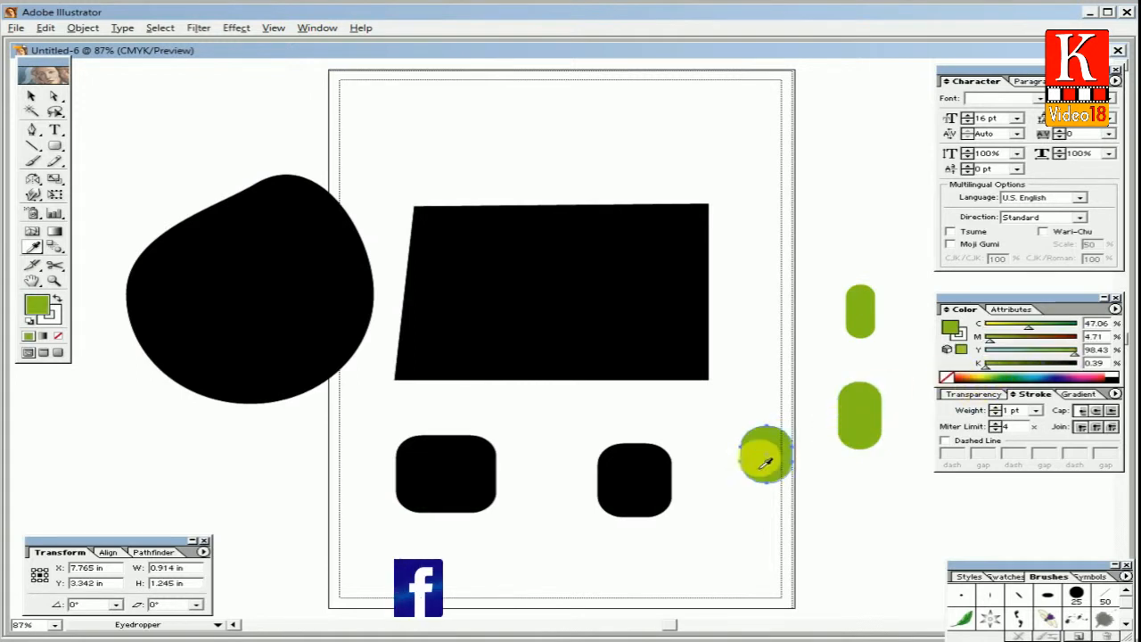
ctrl+click(629, 493)
click(766, 457)
ctrl+click(480, 480)
click(653, 475)
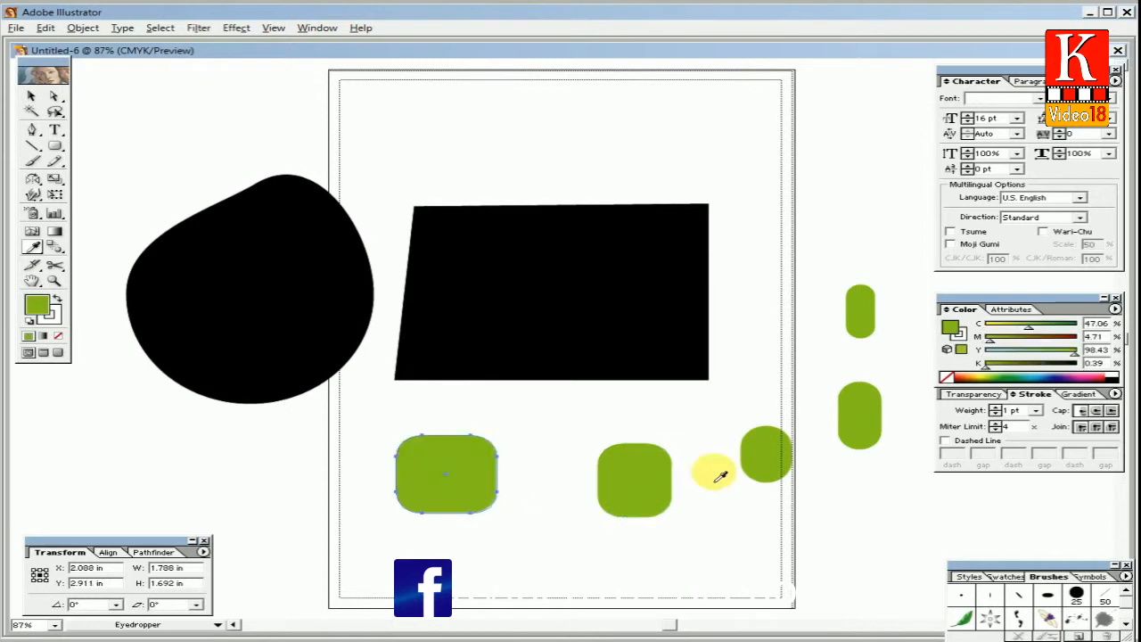
Select all the green rounded rectangles at once by their fill color with the Magic Wand.
click(37, 114)
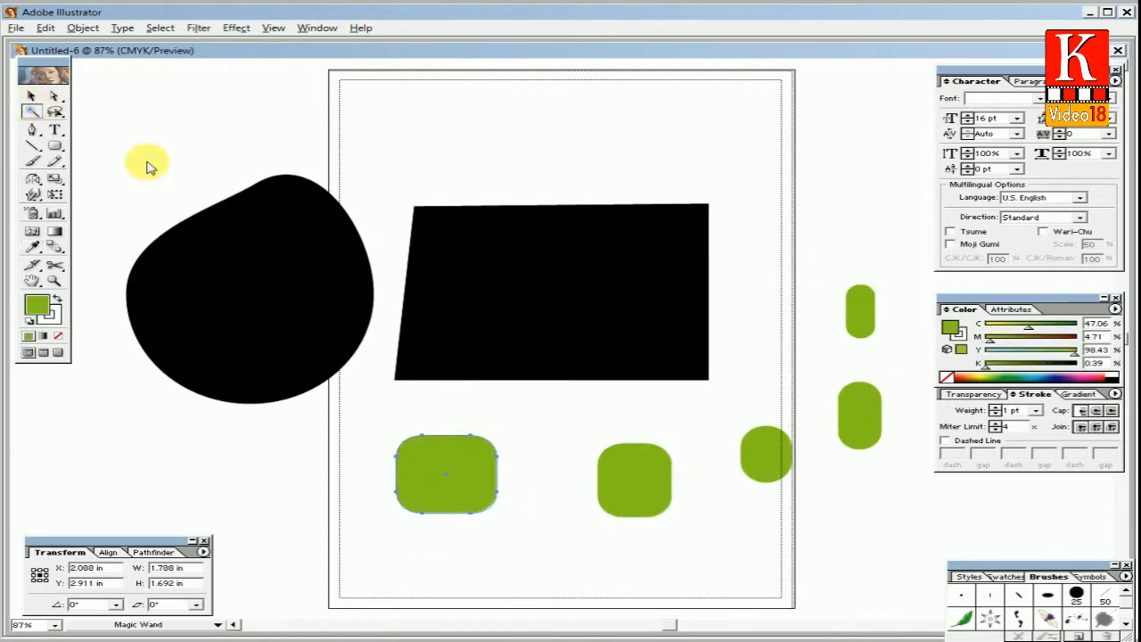
click(856, 300)
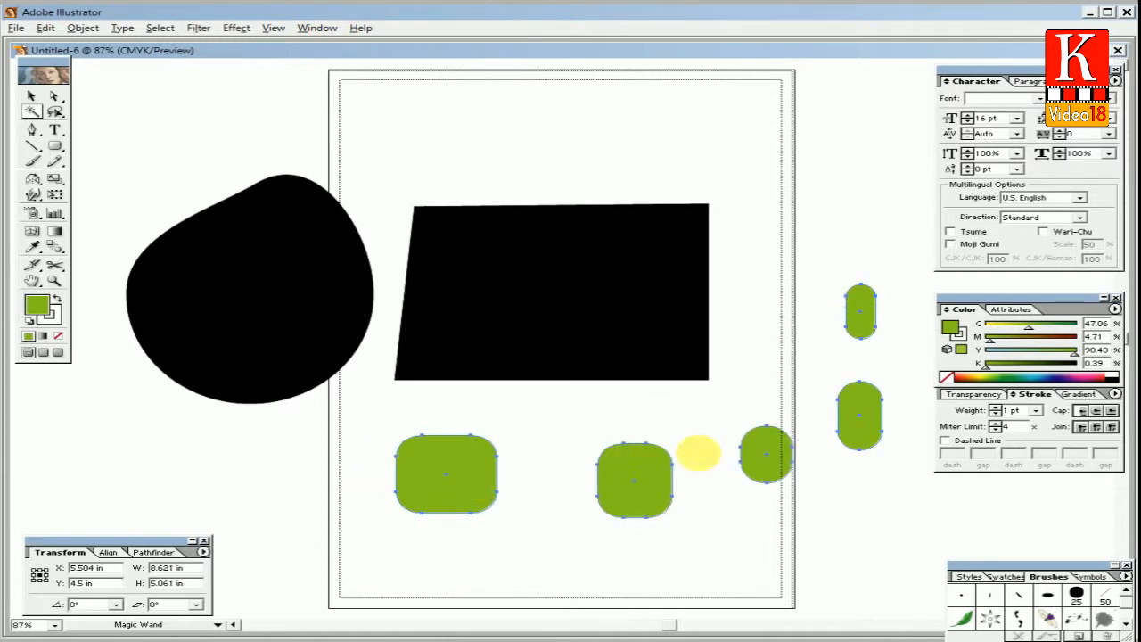
click(33, 100)
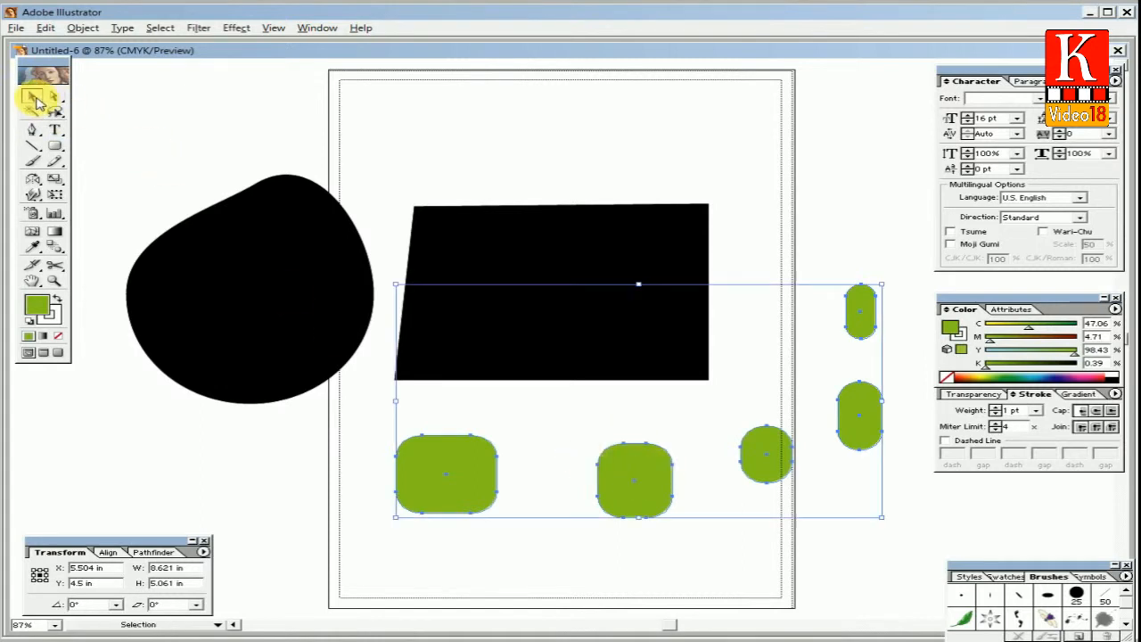
Select both black shapes together by their fill color with the Magic Wand, deselecting and reselecting them once.
click(32, 111)
click(597, 267)
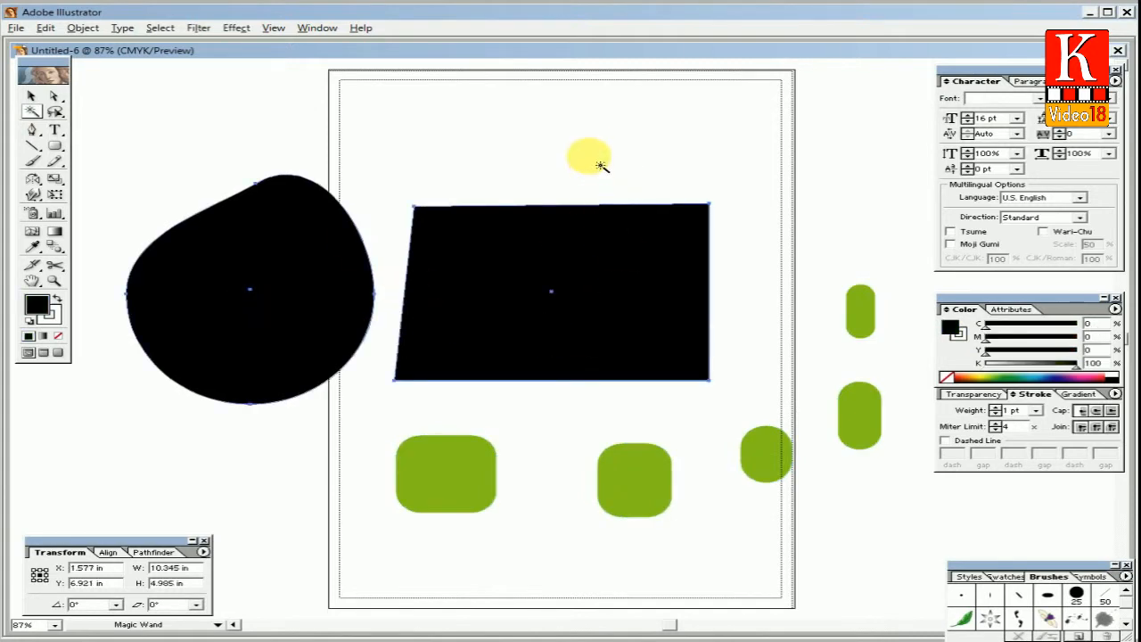
click(588, 158)
click(553, 247)
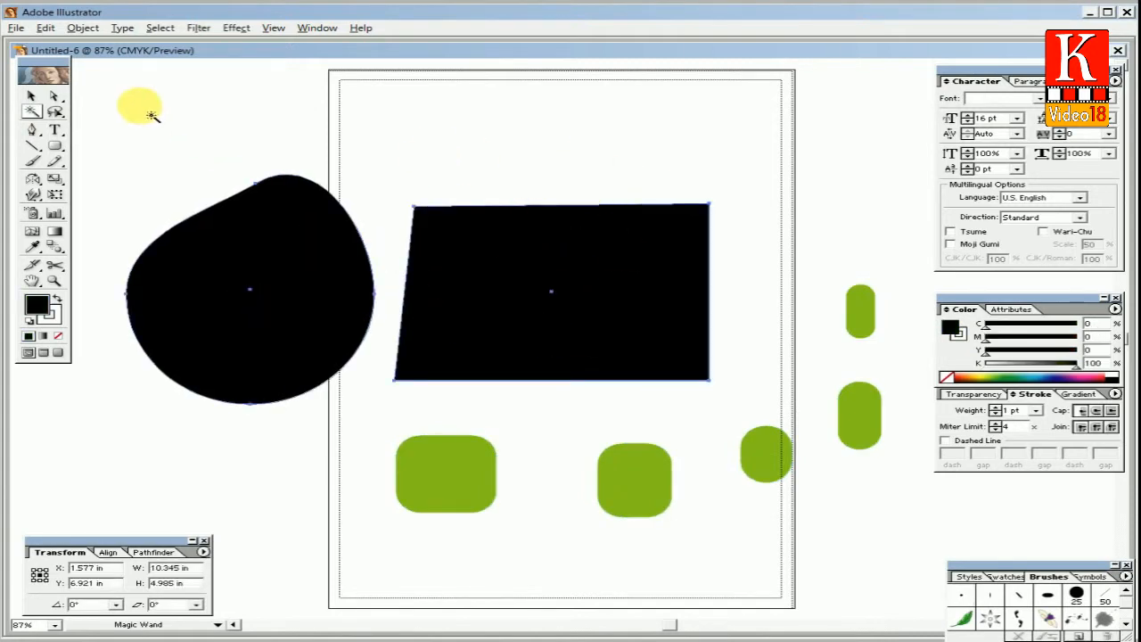
Select four of the green rounded rectangles one after another with Lasso loops, ending with the tall one off the page.
click(56, 114)
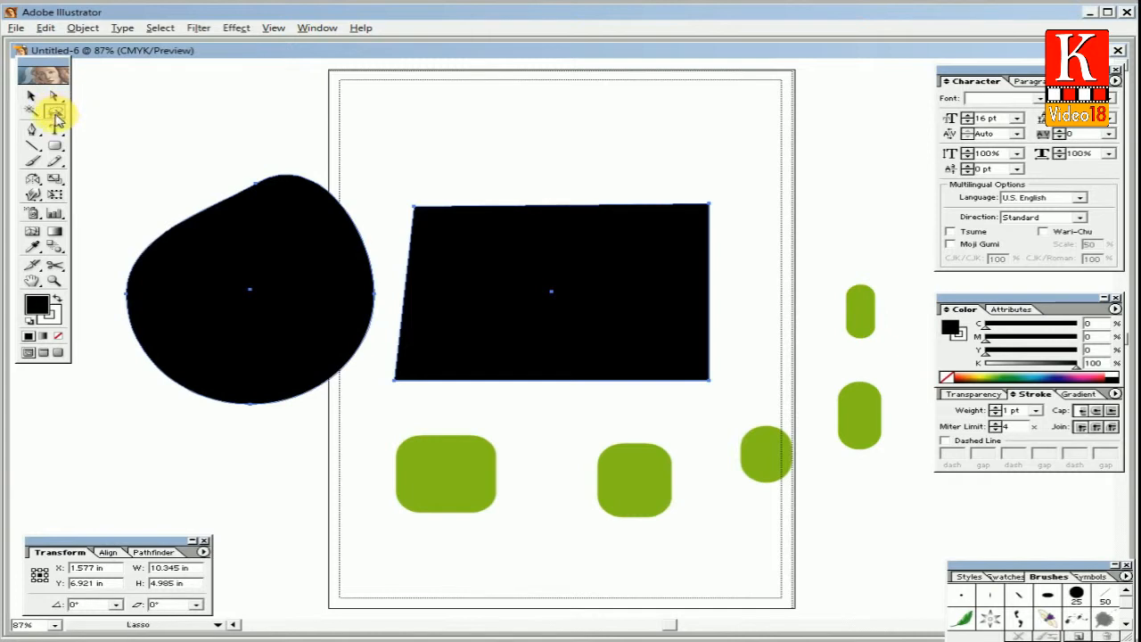
mouse_move(387, 398)
mouse_down()
mouse_move(378, 426)
mouse_move(391, 527)
mouse_move(518, 560)
mouse_move(510, 472)
mouse_move(426, 408)
mouse_move(389, 403)
mouse_up()
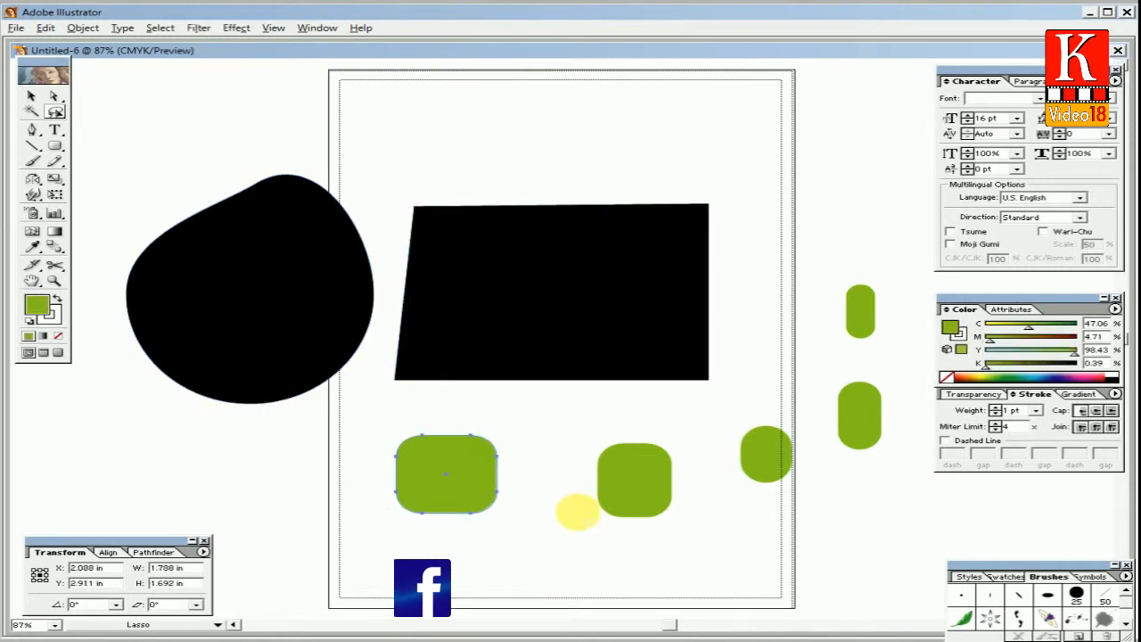
mouse_move(606, 426)
mouse_down()
mouse_move(601, 548)
mouse_move(679, 568)
mouse_move(704, 519)
mouse_move(614, 428)
mouse_up()
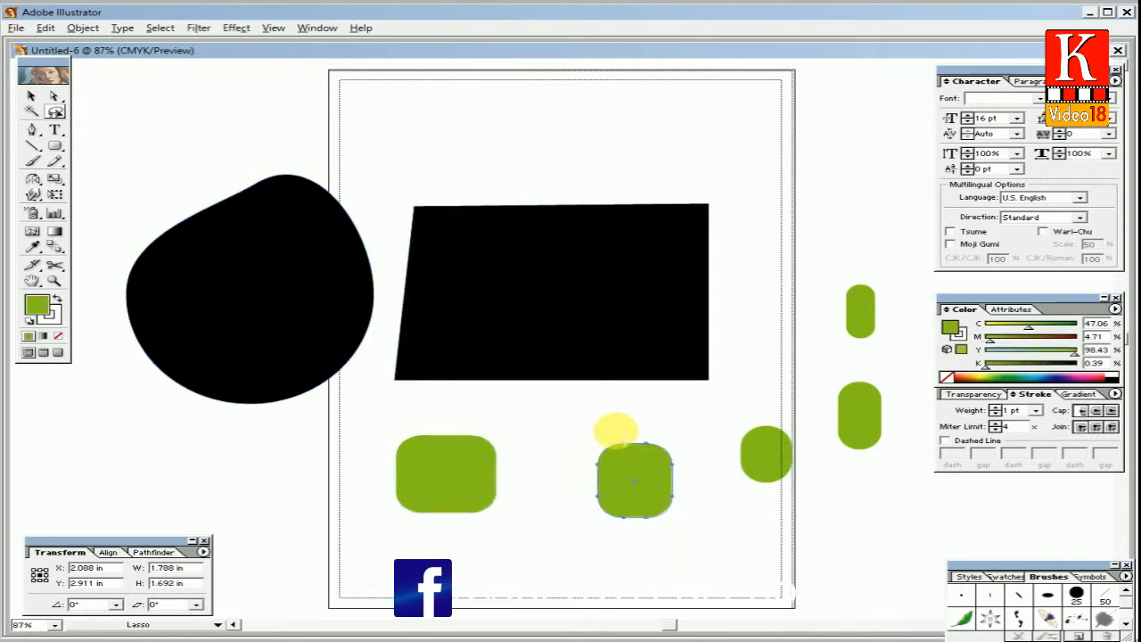
mouse_move(775, 431)
mouse_down()
mouse_move(724, 457)
mouse_move(768, 488)
mouse_move(788, 441)
mouse_up()
mouse_move(870, 414)
mouse_down()
mouse_move(854, 428)
mouse_move(871, 387)
mouse_move(818, 458)
mouse_move(807, 428)
mouse_up()
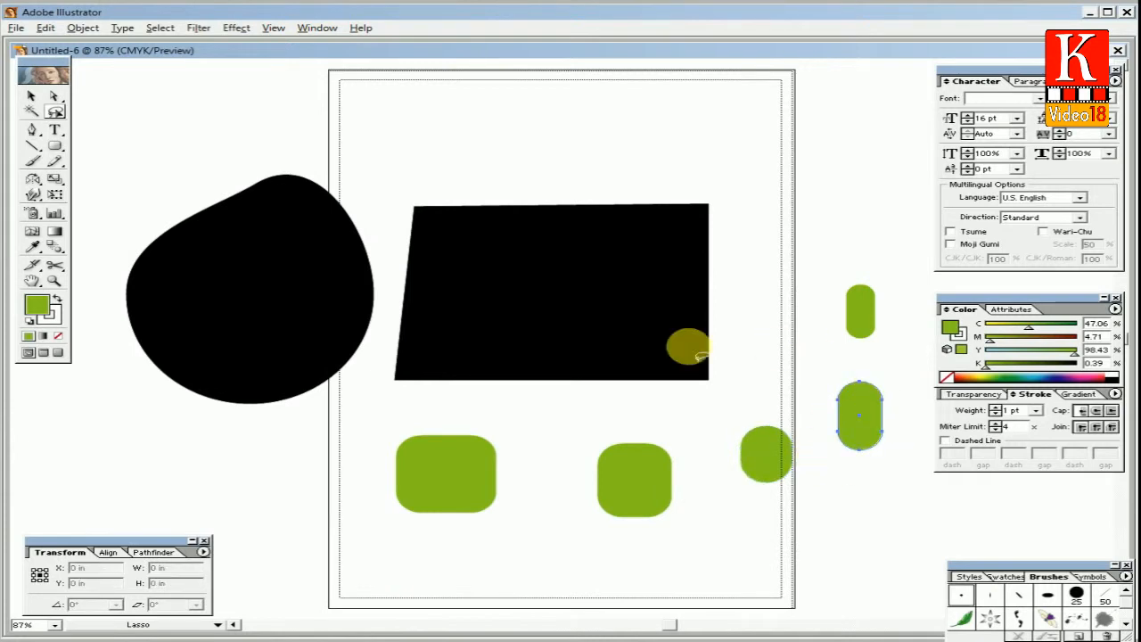
Draw a straight vertical line about 2.3 in long with the Pen tool in the empty area above the page.
click(35, 134)
drag(527, 194, 563, 359)
drag(559, 243, 565, 334)
click(573, 260)
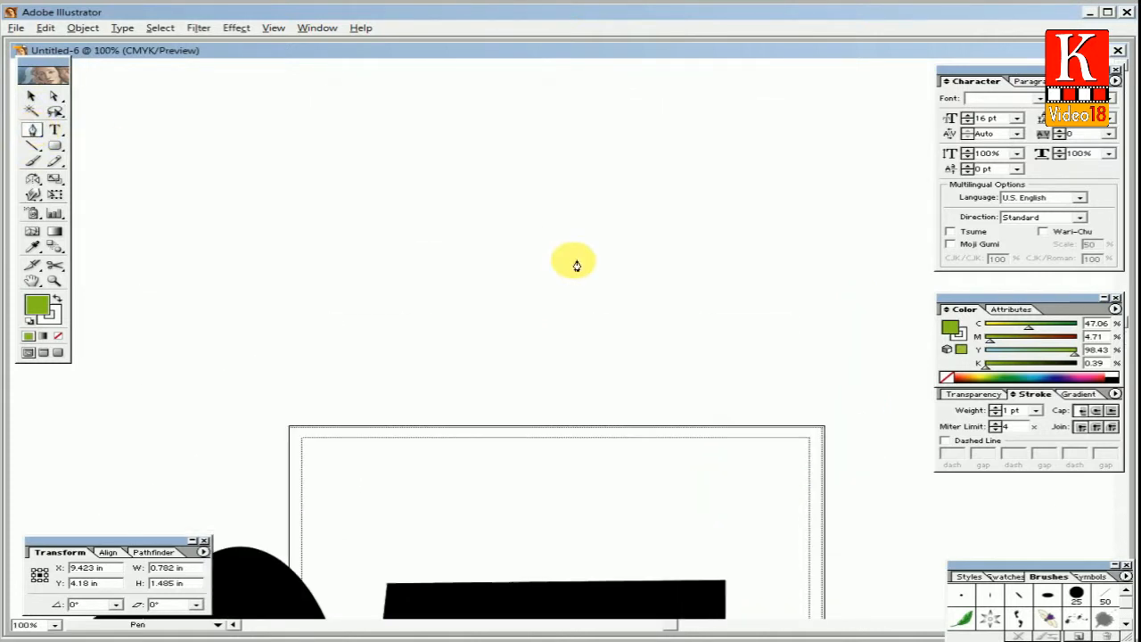
click(391, 240)
key(a)
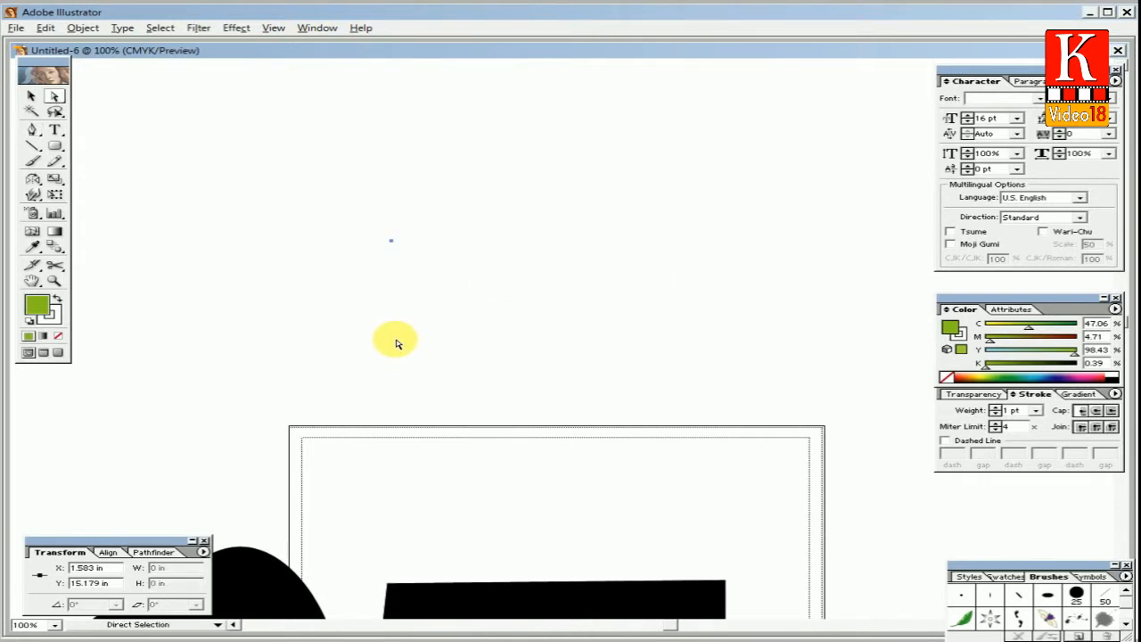
click(33, 131)
click(377, 345)
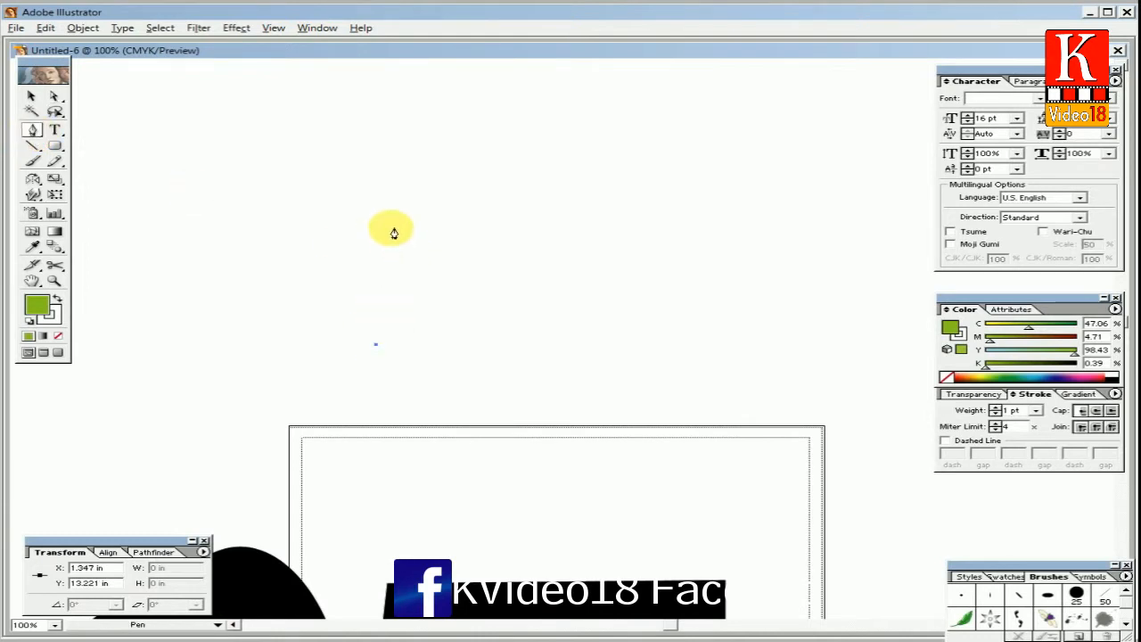
click(375, 224)
Set the vertical line's fill to None and its stroke to black, and leave it deselected.
key(shift+x)
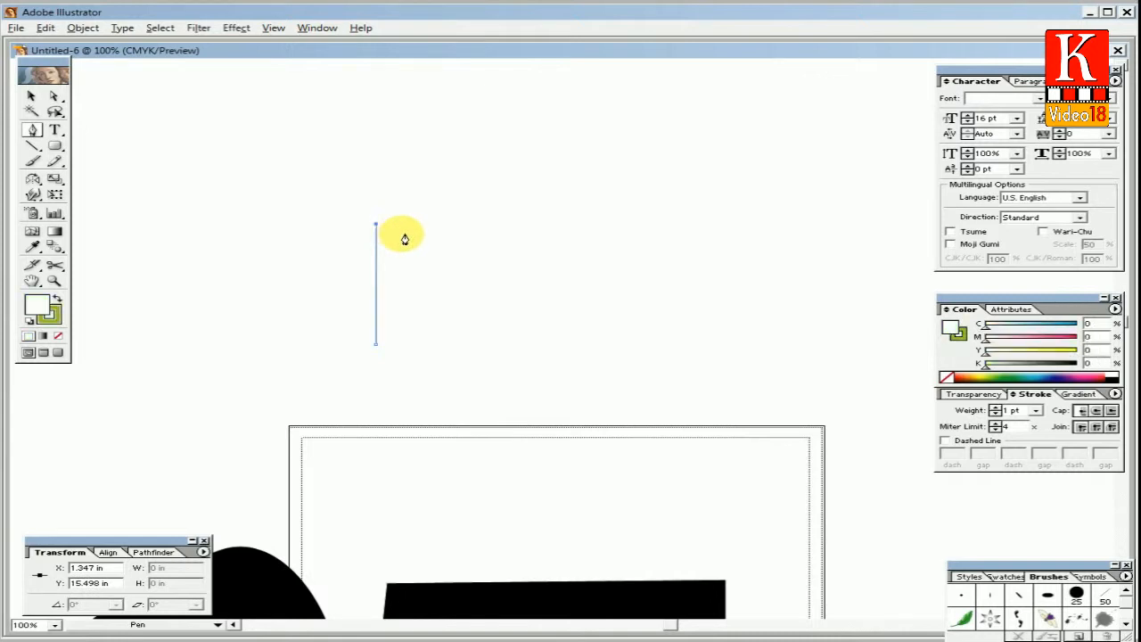
click(59, 337)
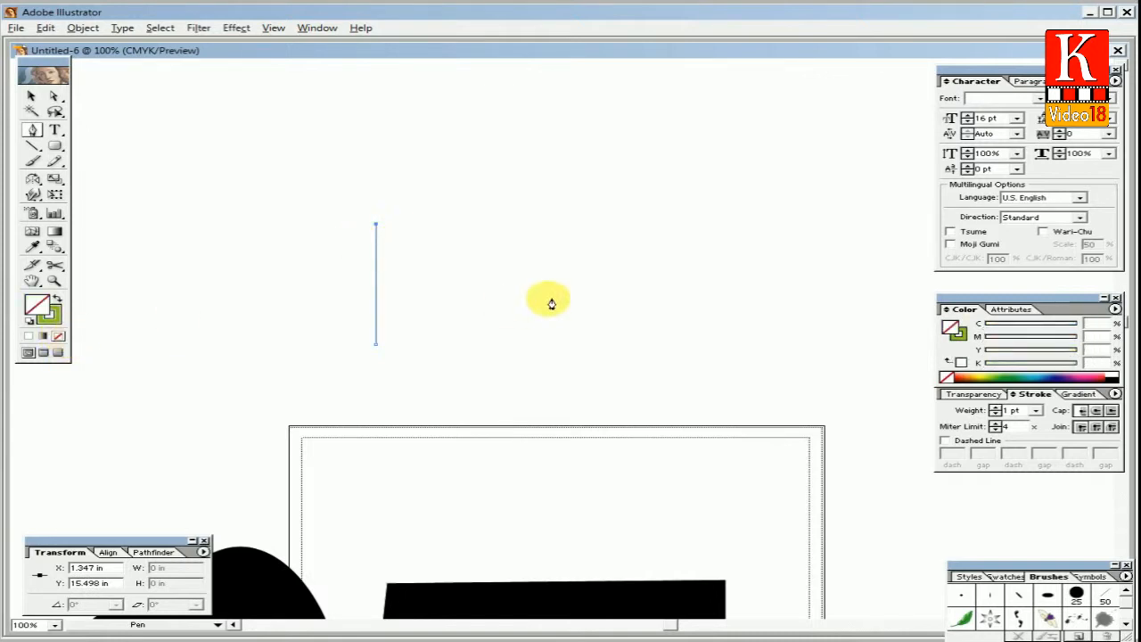
click(960, 337)
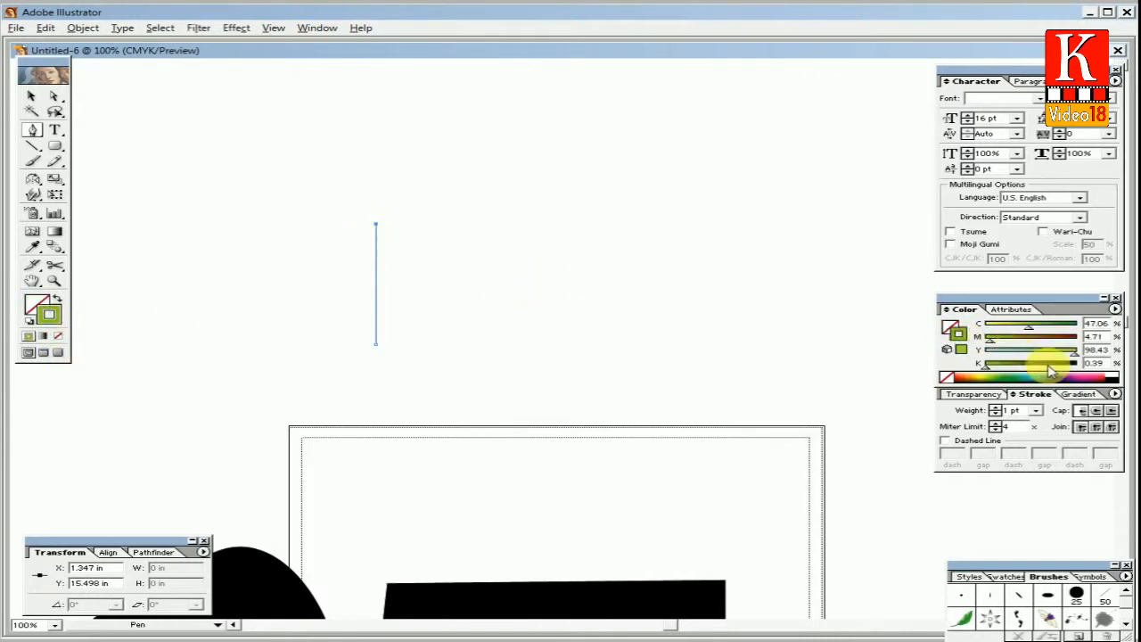
click(1113, 382)
ctrl+click(511, 292)
Select the upper end of the vertical line with Direct Selection and delete the line.
drag(274, 183, 563, 392)
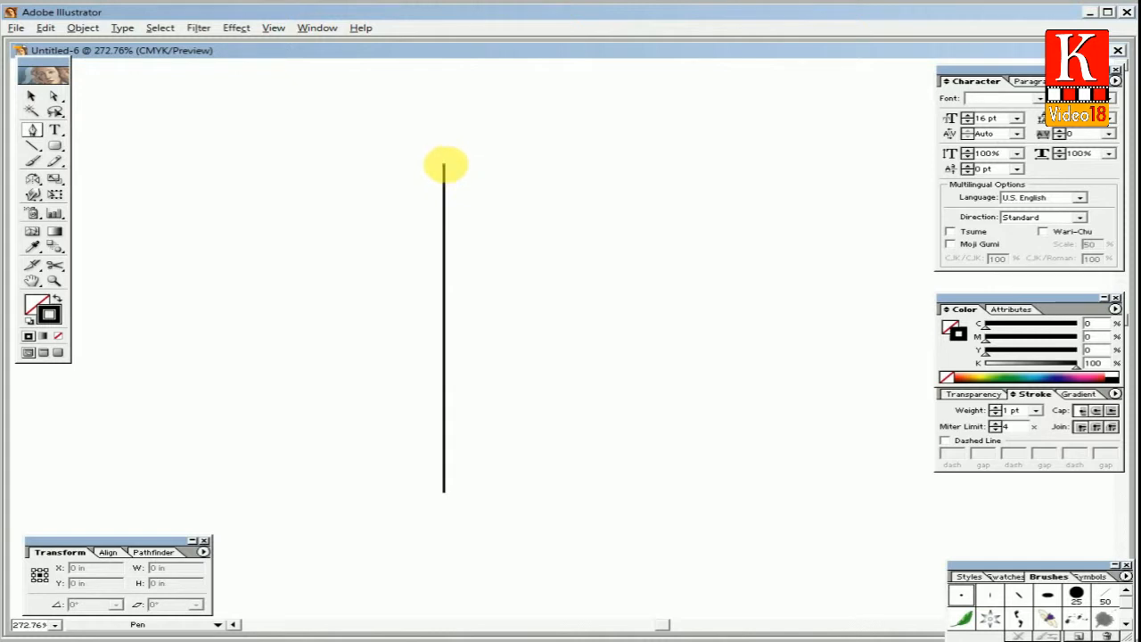
ctrl+click(445, 168)
drag(480, 147, 402, 263)
key(Delete)
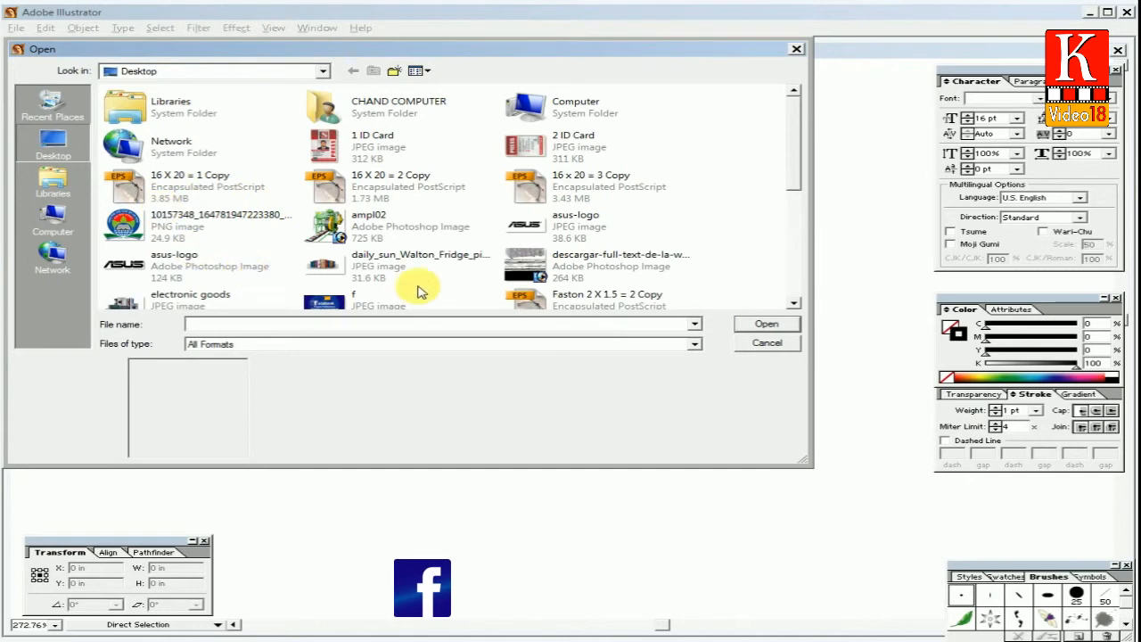
Open the Logo PNG image from the Desktop.
click(532, 230)
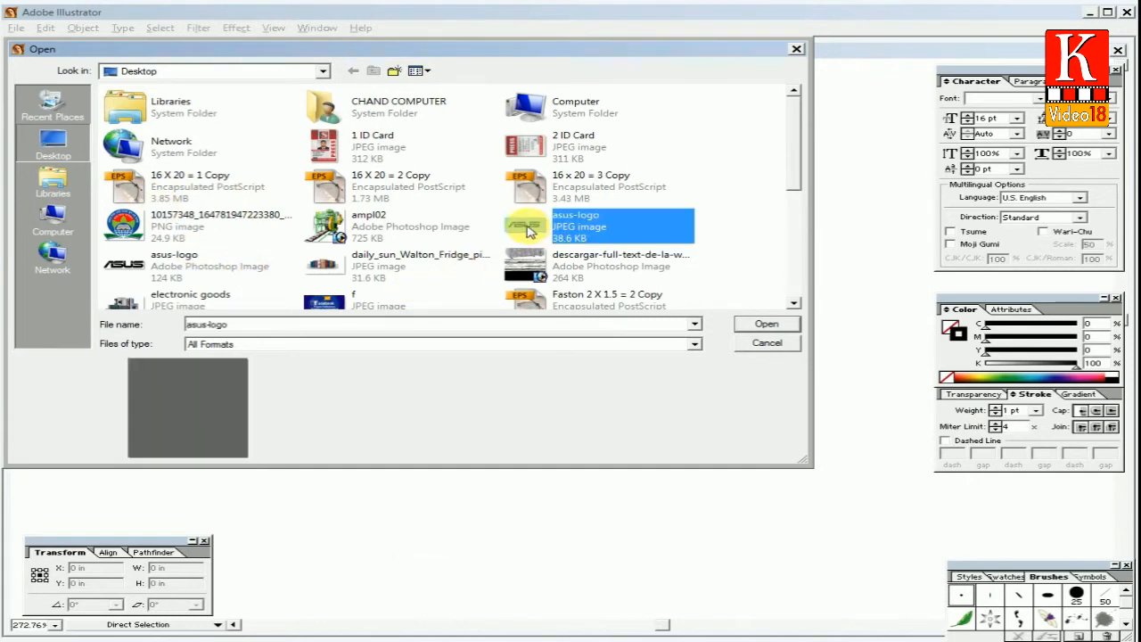
scroll(528, 232, down, 6)
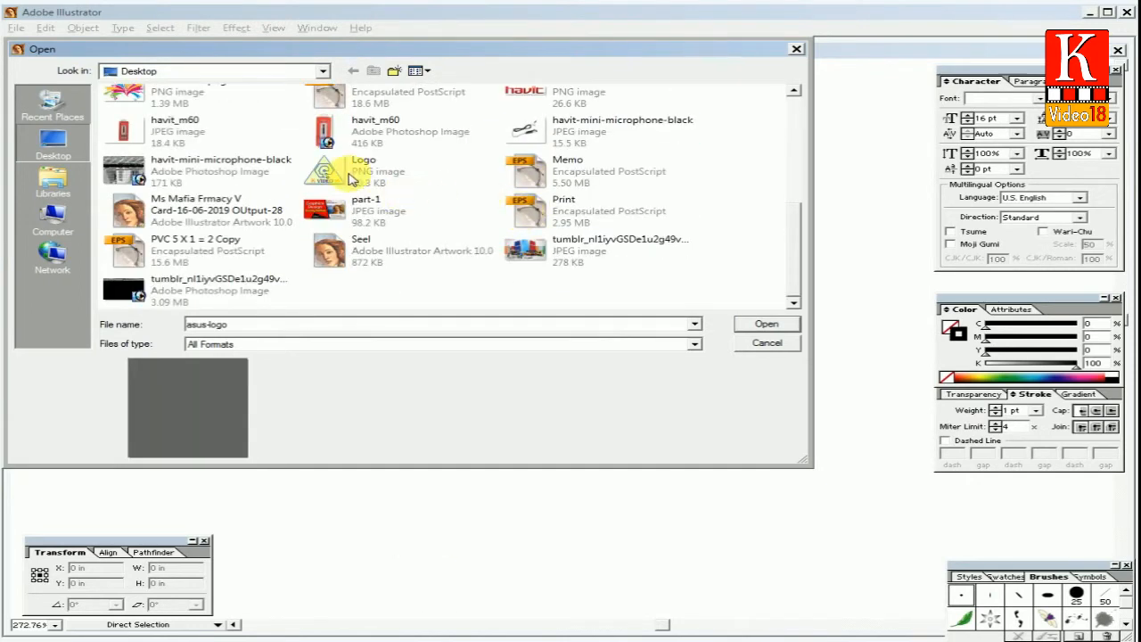
double_click(324, 179)
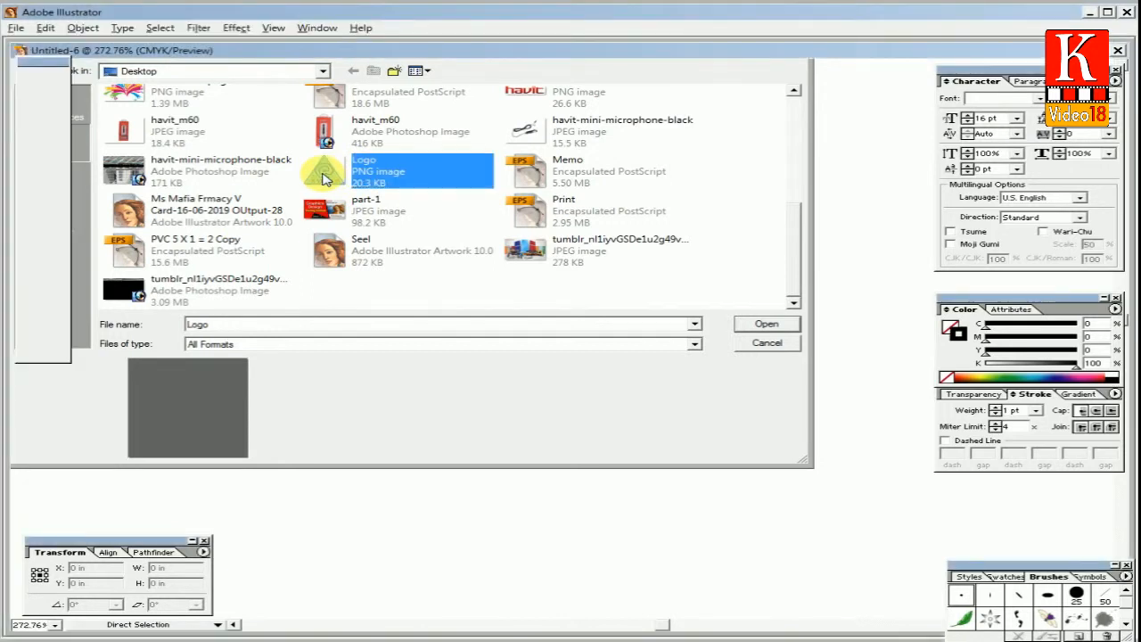
click(756, 324)
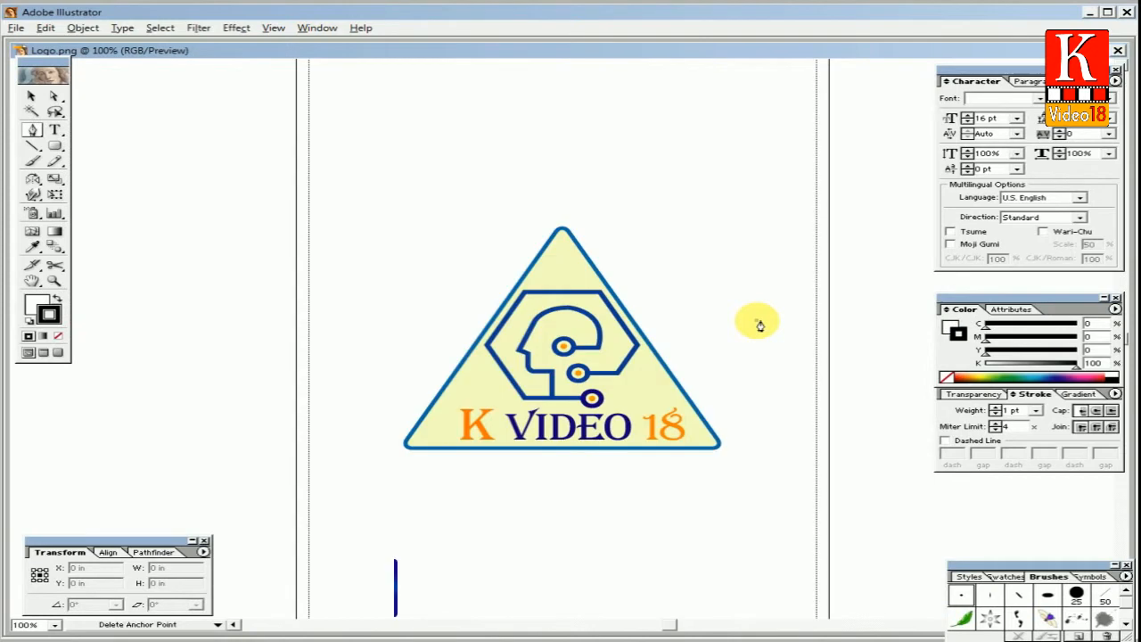
drag(425, 217, 762, 482)
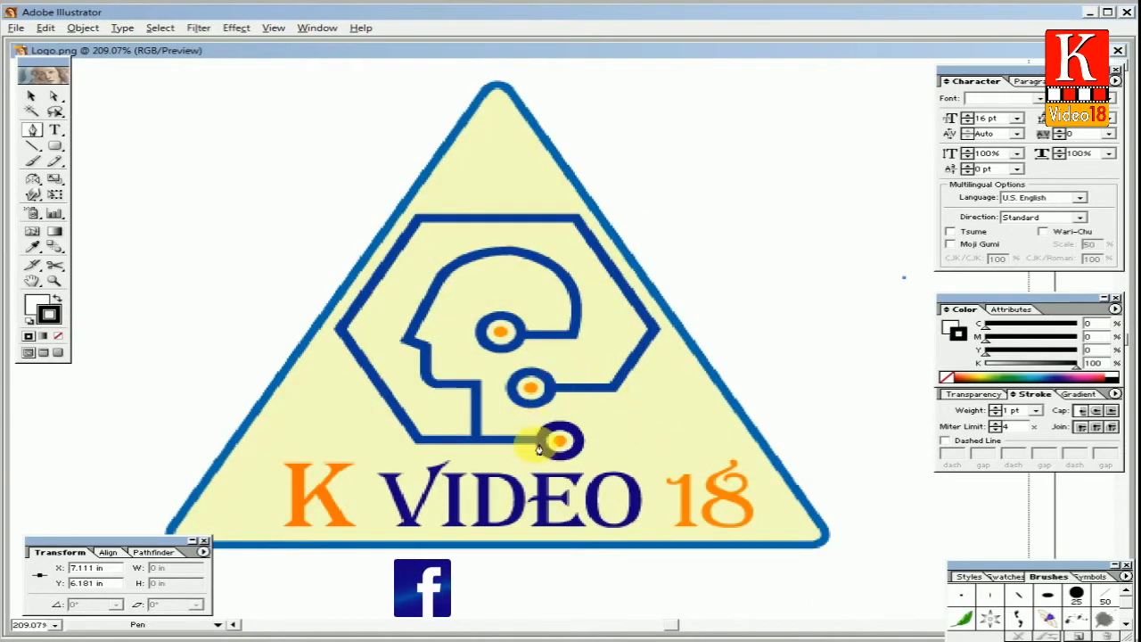
click(544, 443)
key(ctrl+z)
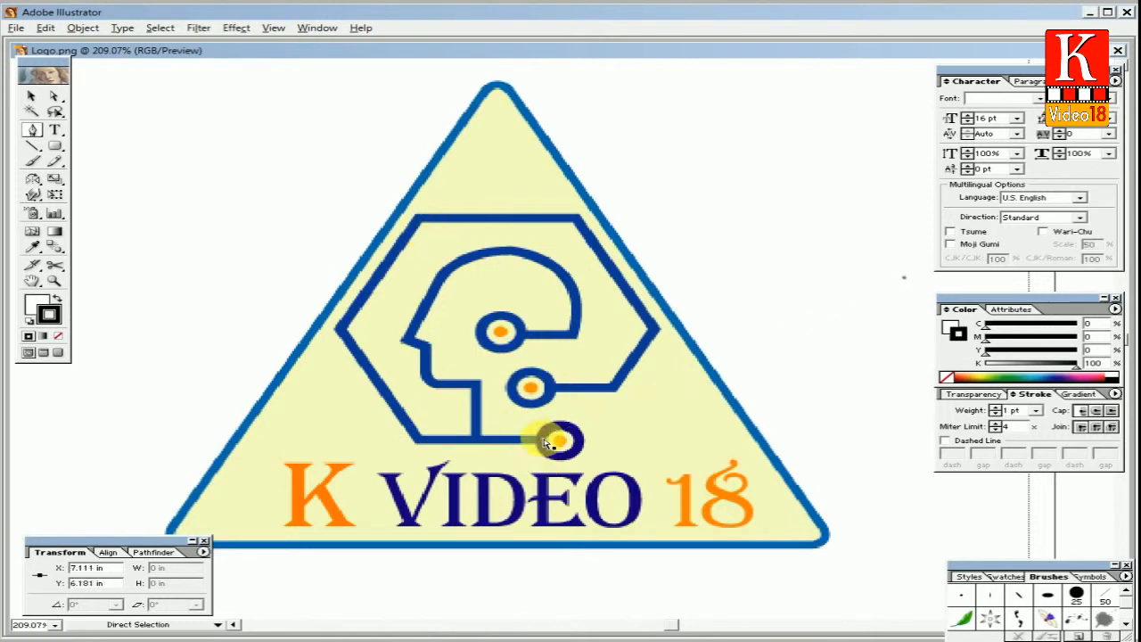
key(ctrl+z)
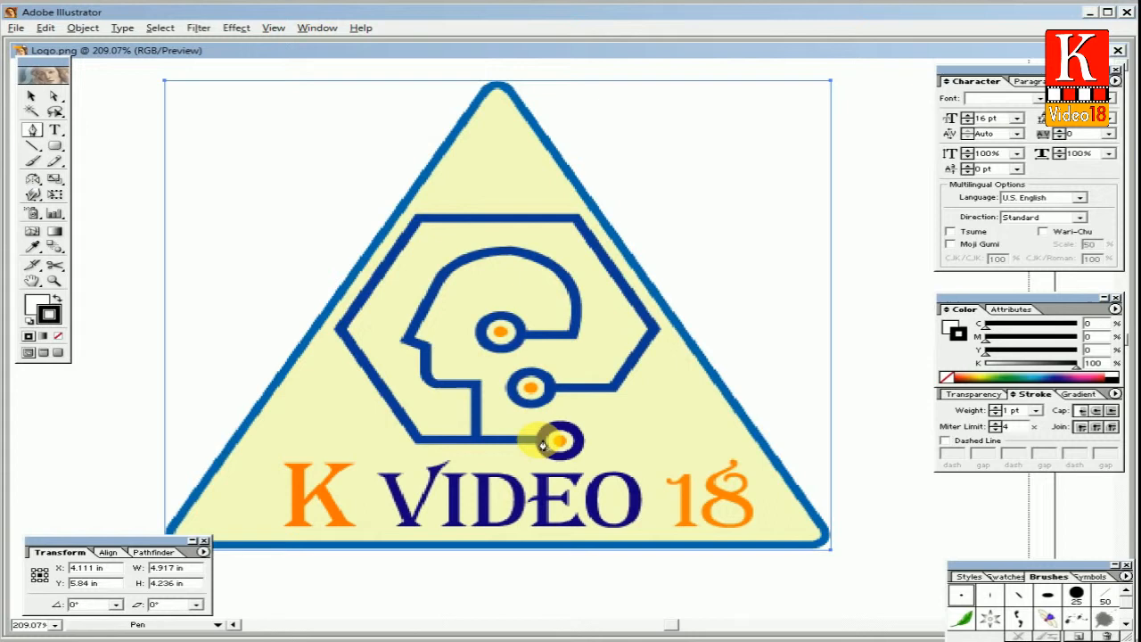
Trace the logo's open hexagon from the lowest circle around to the middle circle with the Pen tool, using no fill.
ctrl+click(858, 397)
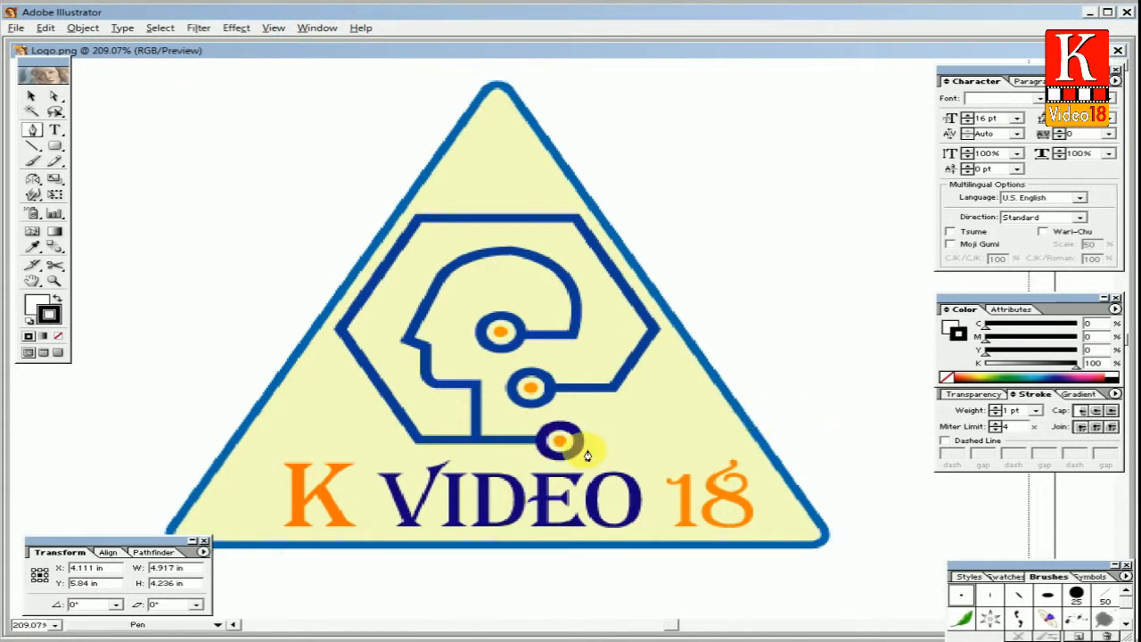
click(536, 441)
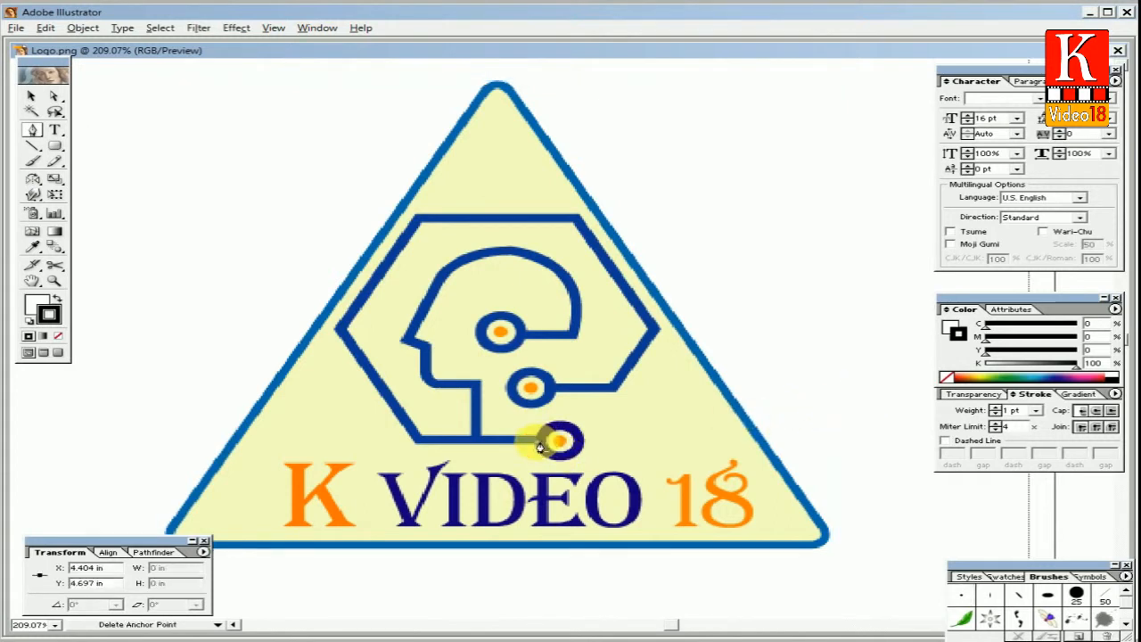
shift+click(421, 443)
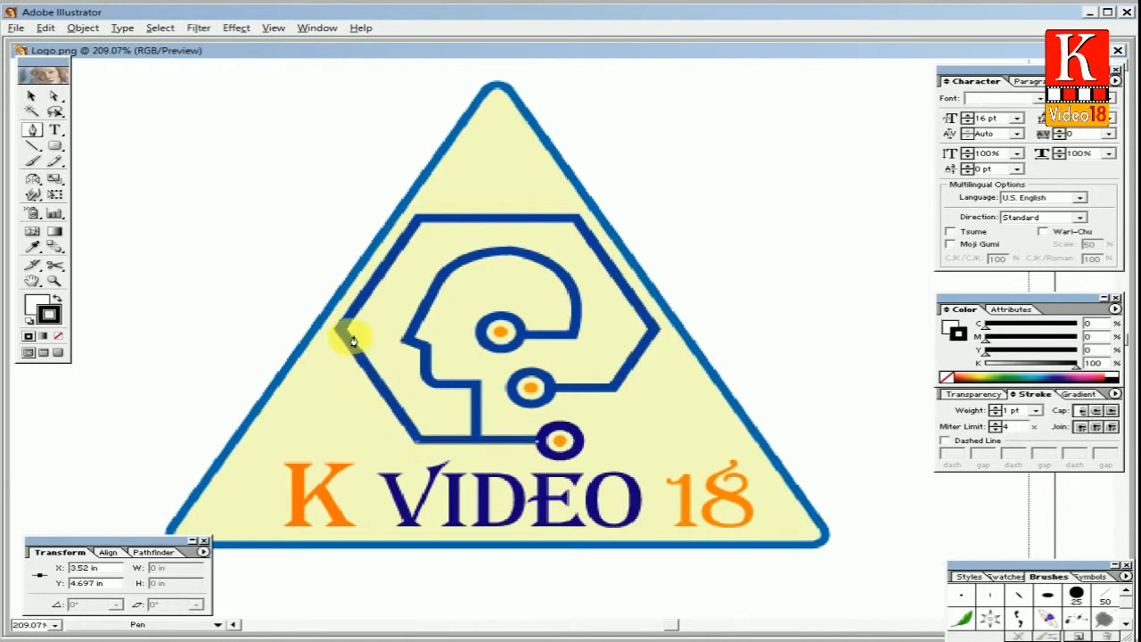
click(344, 331)
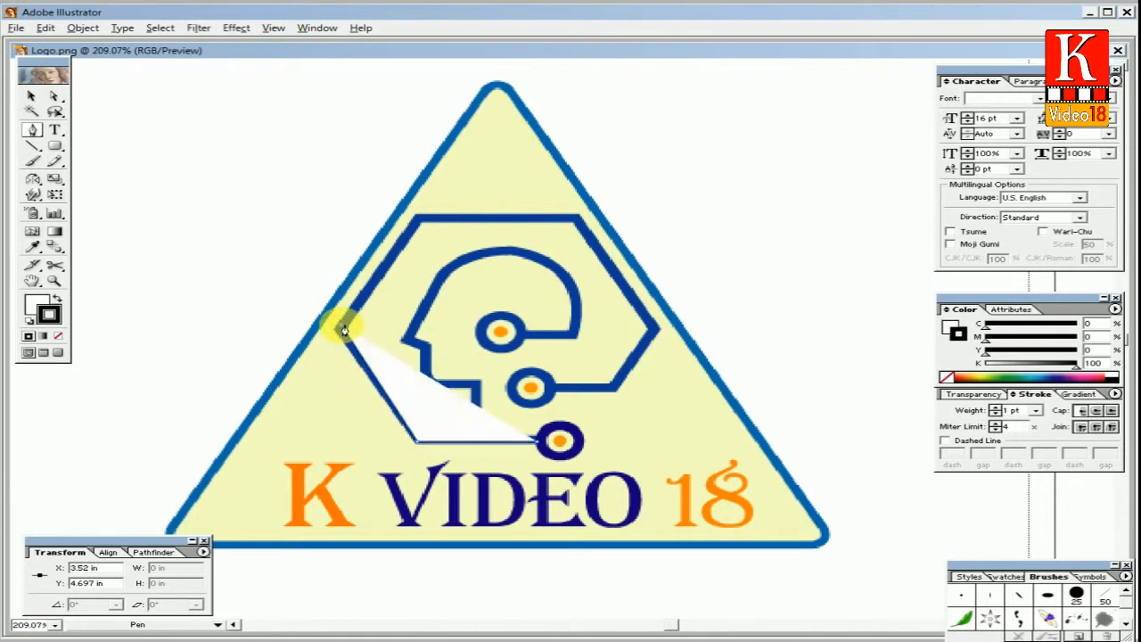
click(421, 218)
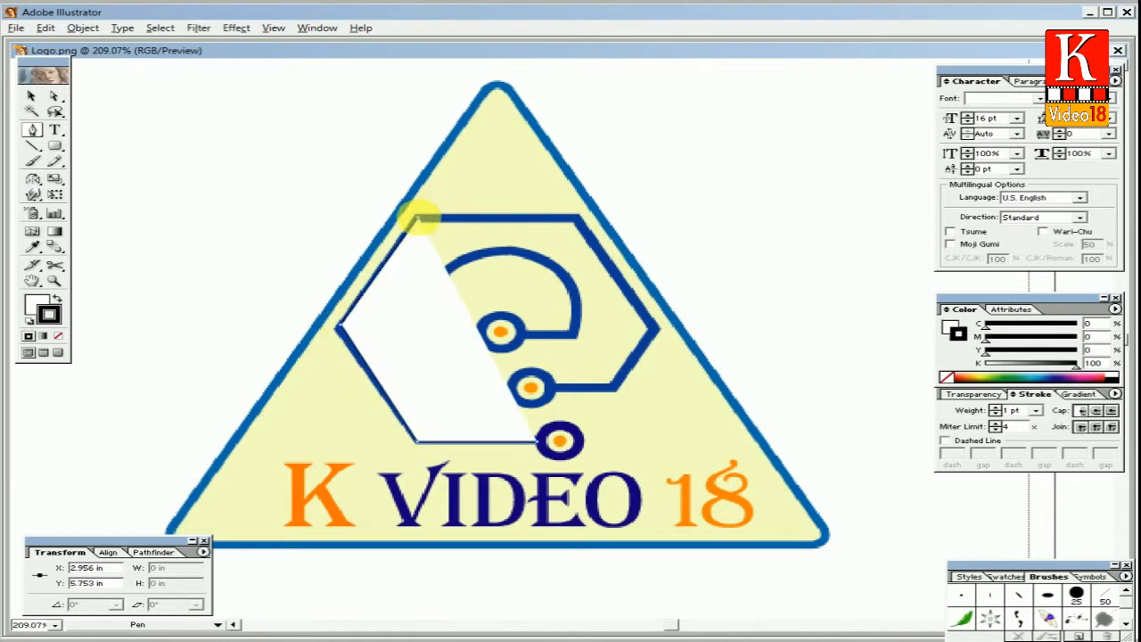
click(576, 223)
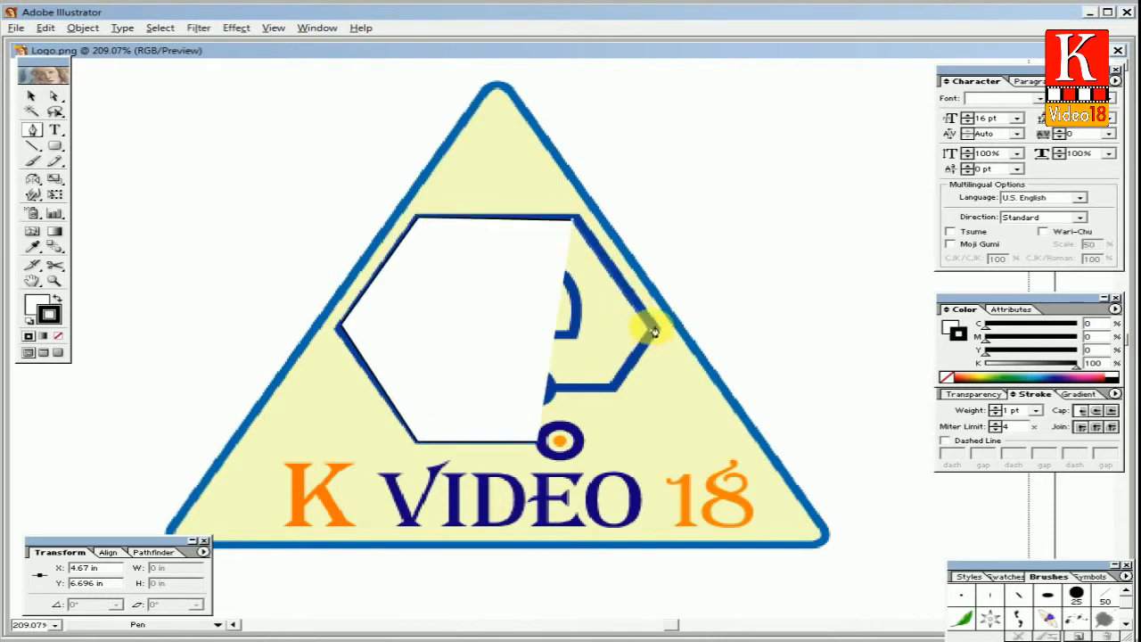
click(655, 333)
click(616, 390)
click(35, 304)
click(59, 338)
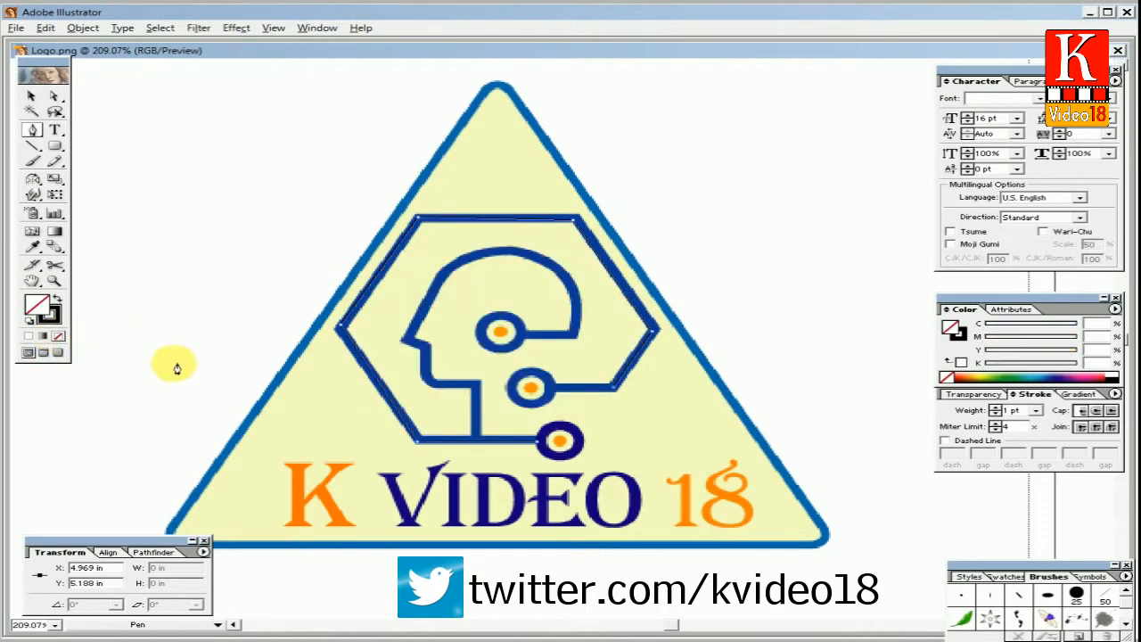
click(557, 392)
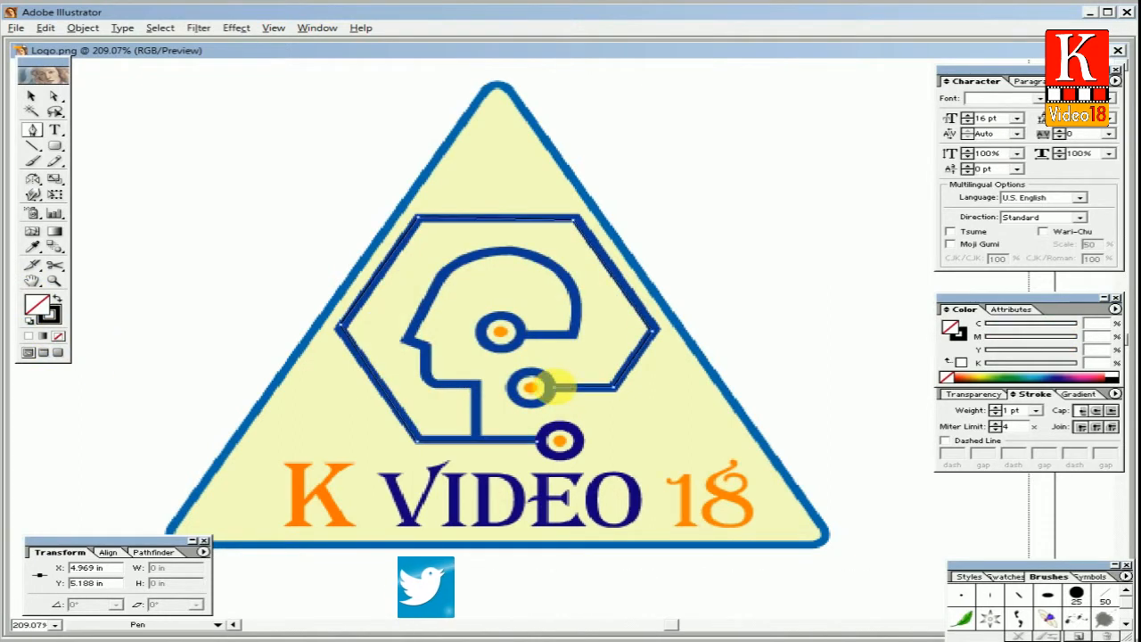
Set the traced hexagon path's stroke weight to 6 pt and deselect it.
click(1017, 411)
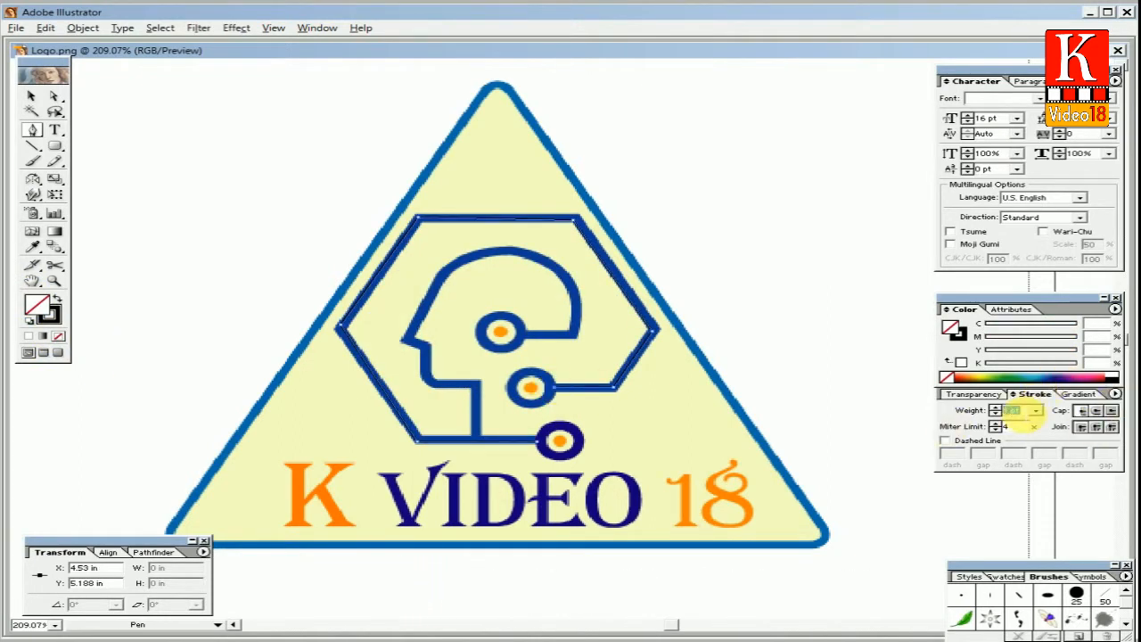
key(Return)
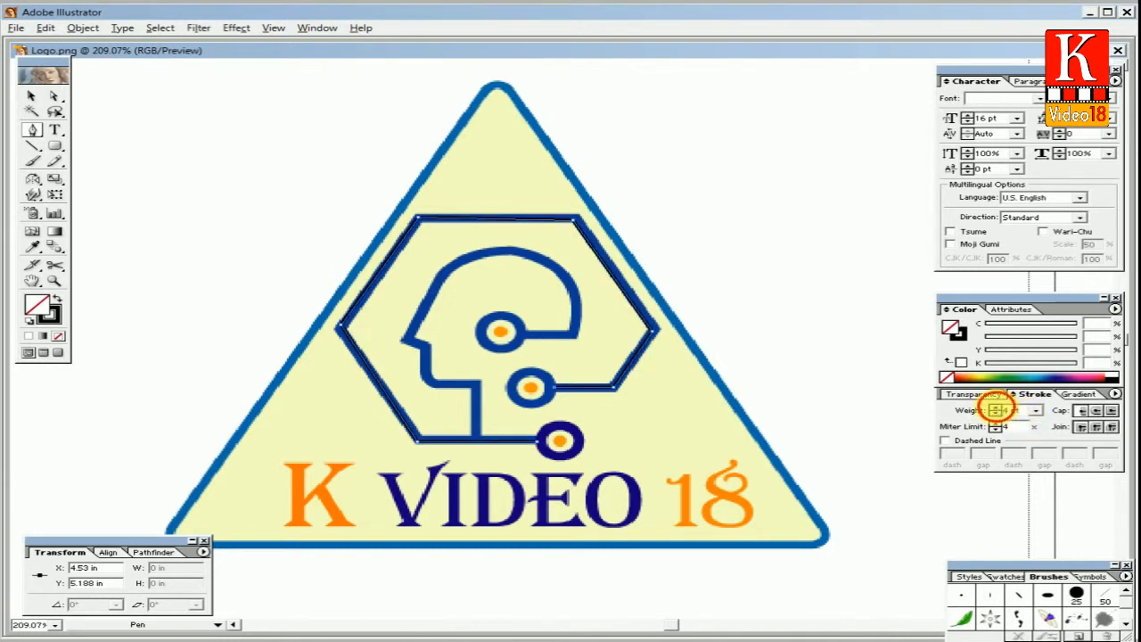
click(996, 408)
ctrl+click(756, 220)
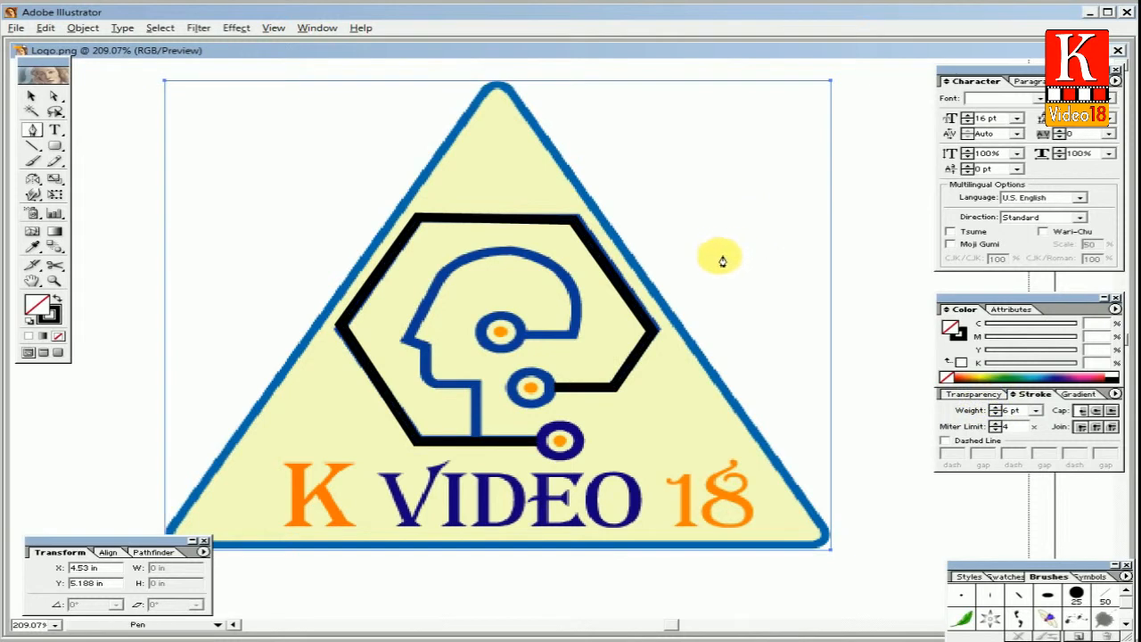
Trace the head's neck, chin, nose and forehead with the Pen tool, starting from the hexagon's bottom edge.
click(482, 442)
click(480, 385)
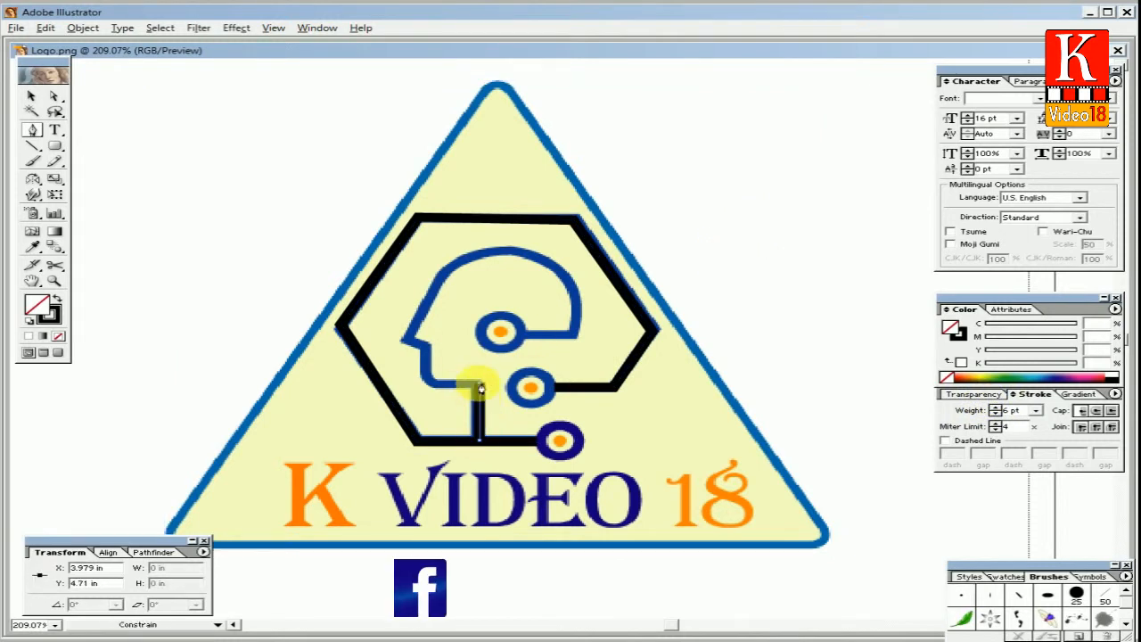
click(437, 385)
drag(426, 362, 429, 356)
click(428, 346)
click(407, 339)
click(441, 280)
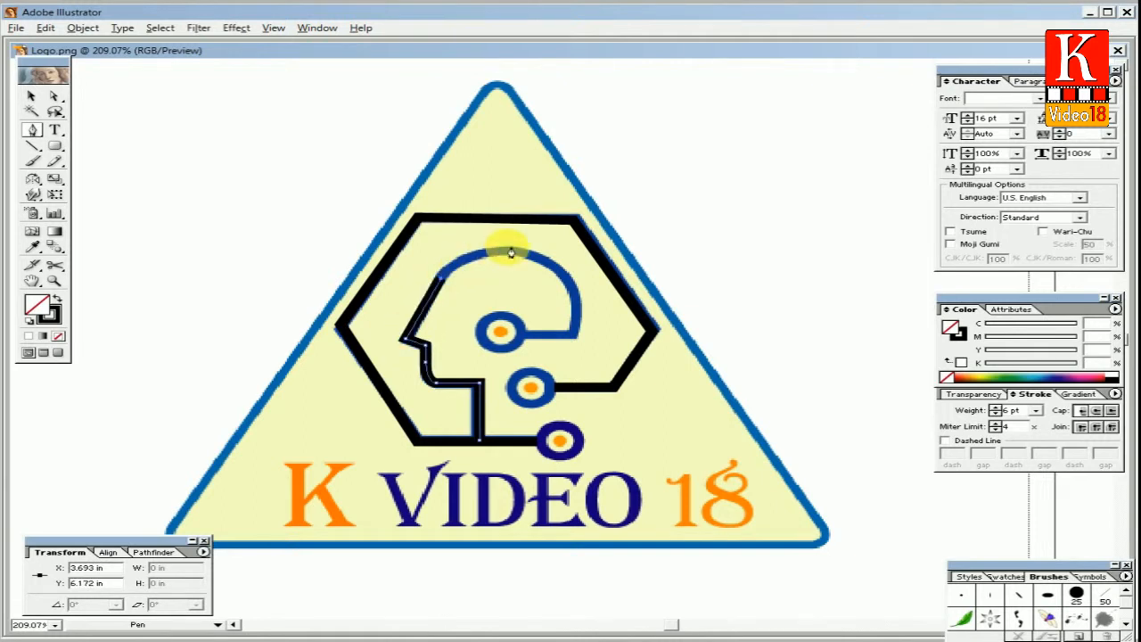
Continue the head path with curved segments over the crown and down the back, ending it at the upper circle.
drag(533, 259, 585, 266)
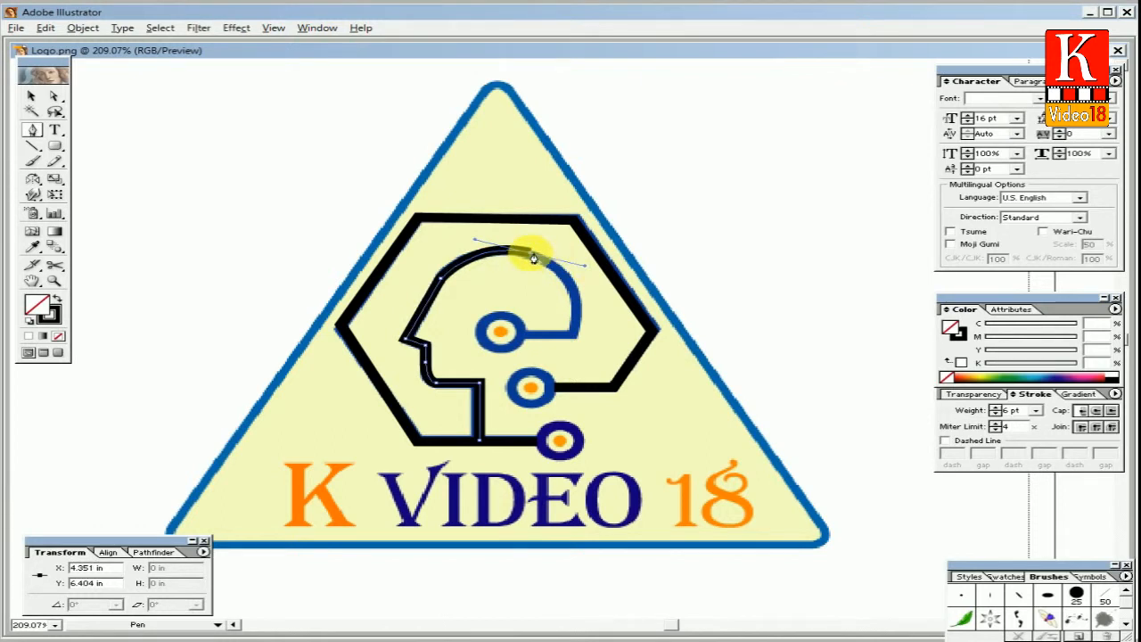
click(533, 259)
drag(577, 338, 558, 408)
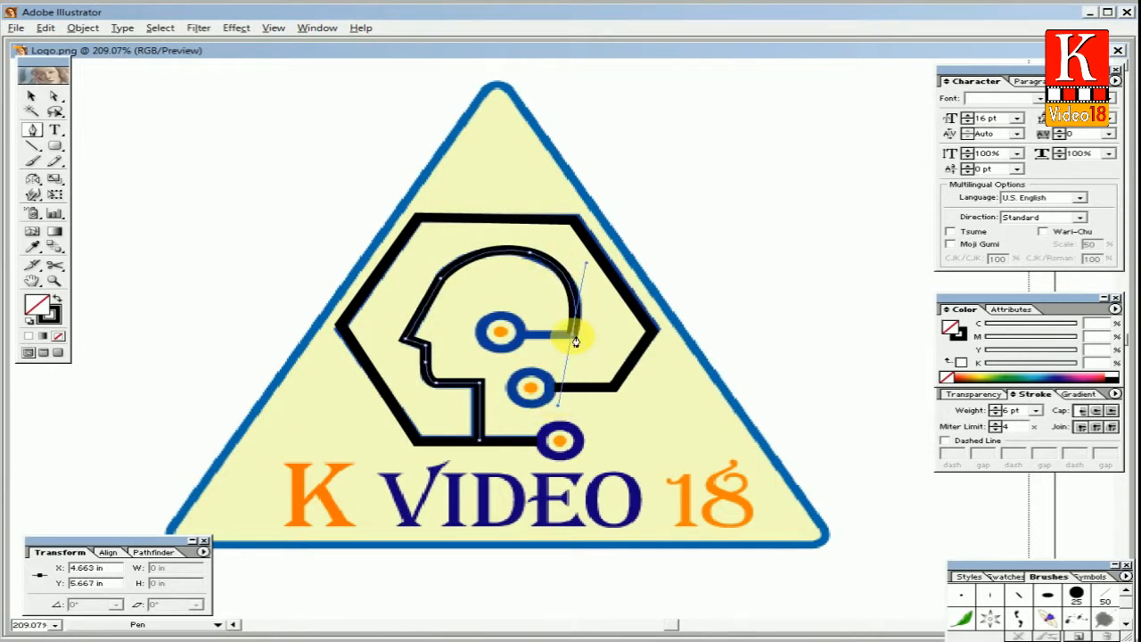
click(575, 338)
click(526, 335)
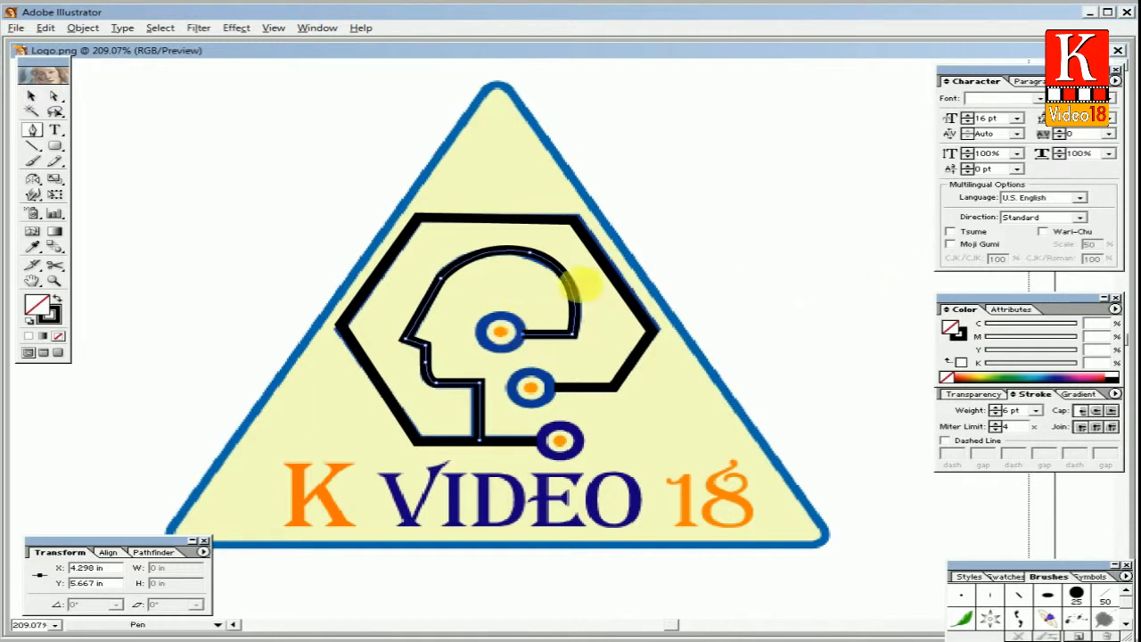
ctrl+click(817, 239)
Draw unfilled black ellipses over the logo's three circular nodes with the Ellipse tool.
key(l)
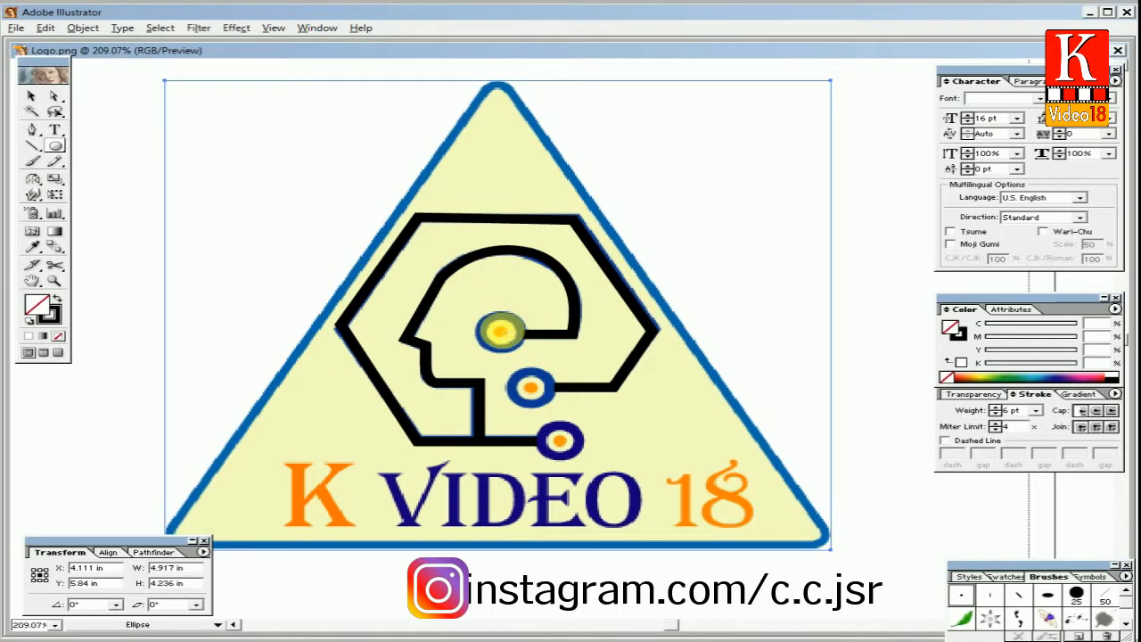
mouse_move(500, 331)
mouse_down()
mouse_move(526, 349)
mouse_move(536, 392)
mouse_move(577, 456)
mouse_up()
ctrl+click(815, 280)
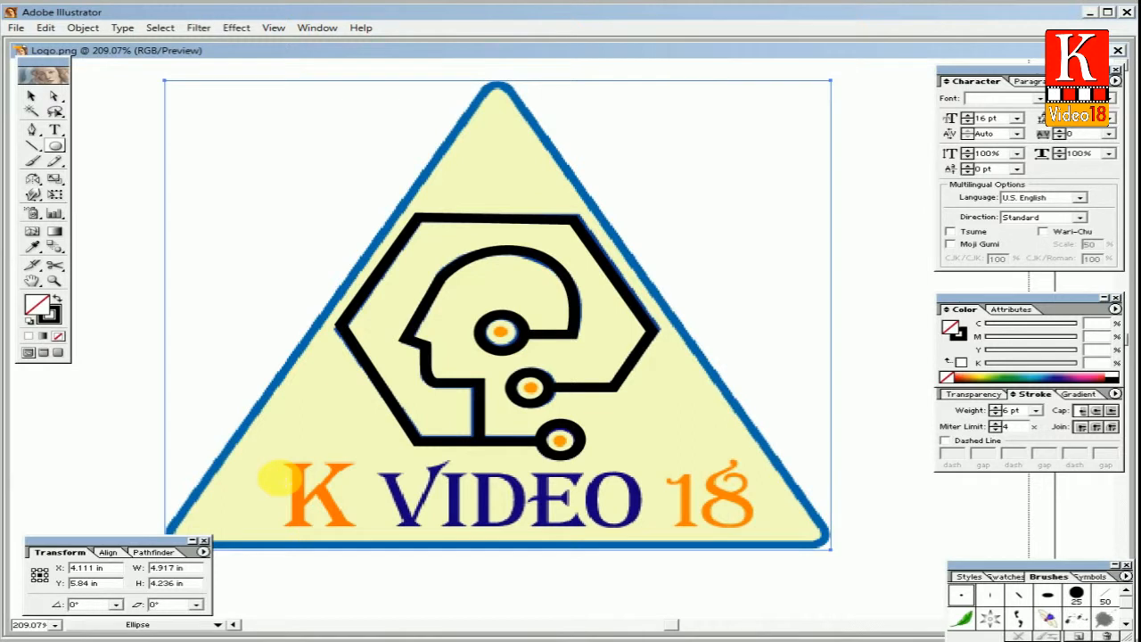
Start tracing the letter K with the Pen tool along its upper-left serif and set the stroke weight to 1 pt.
key(p)
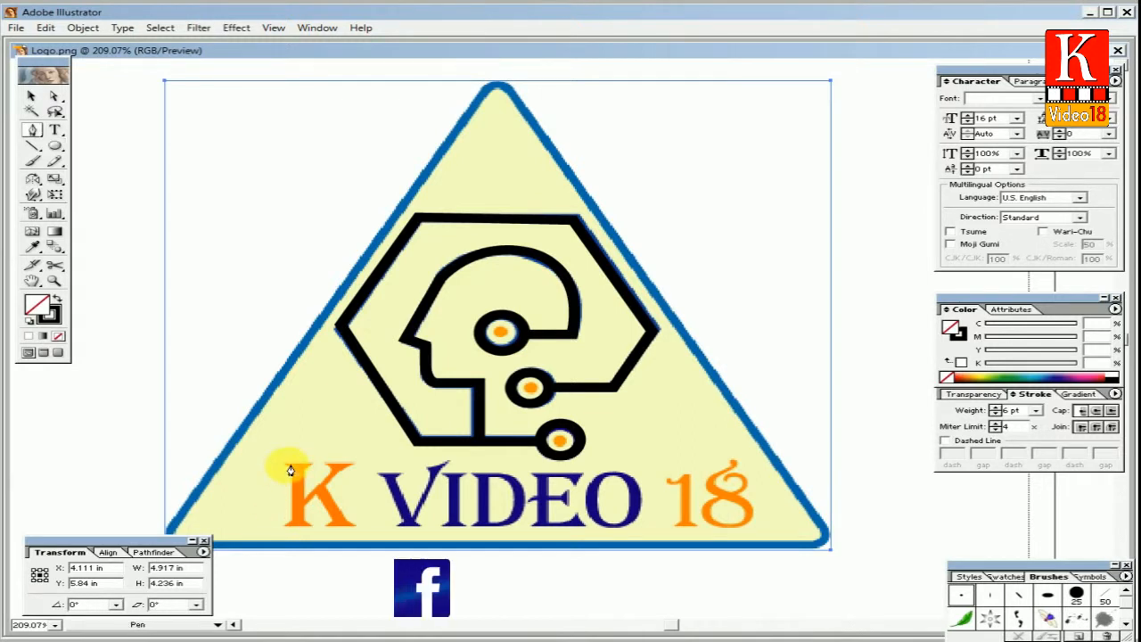
click(286, 465)
click(312, 465)
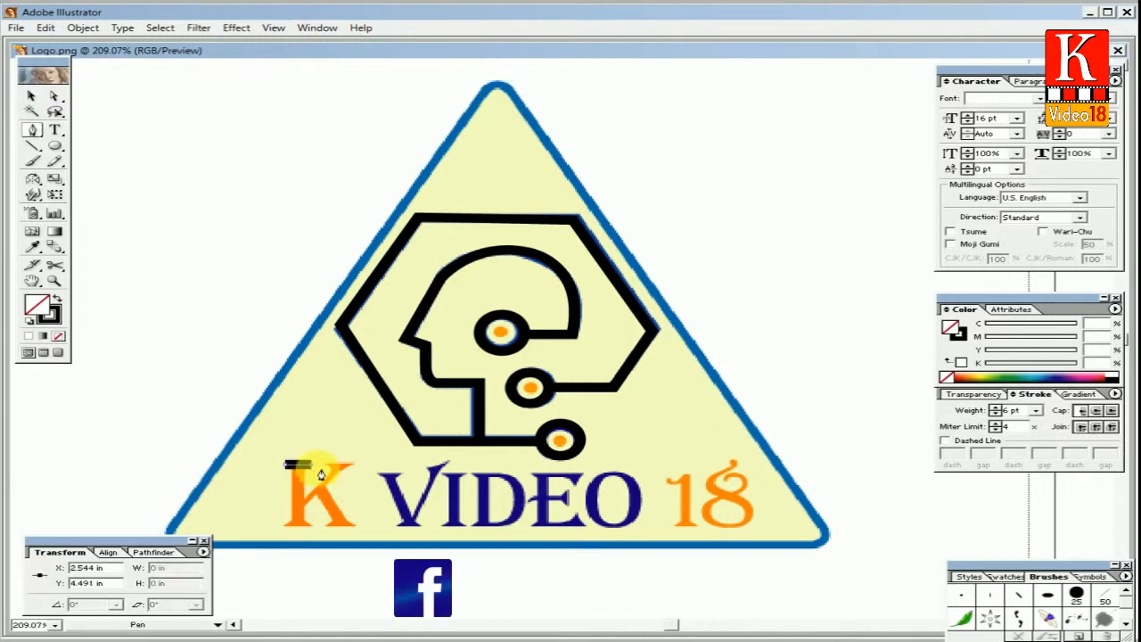
ctrl+click(404, 442)
ctrl+click(737, 377)
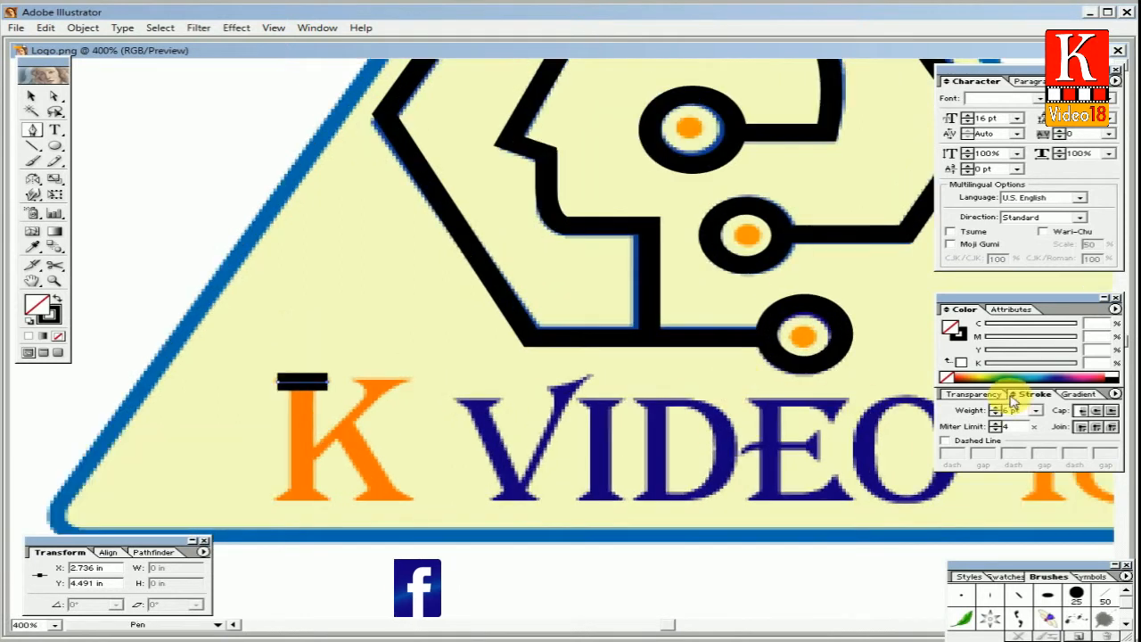
text(1)
key(Return)
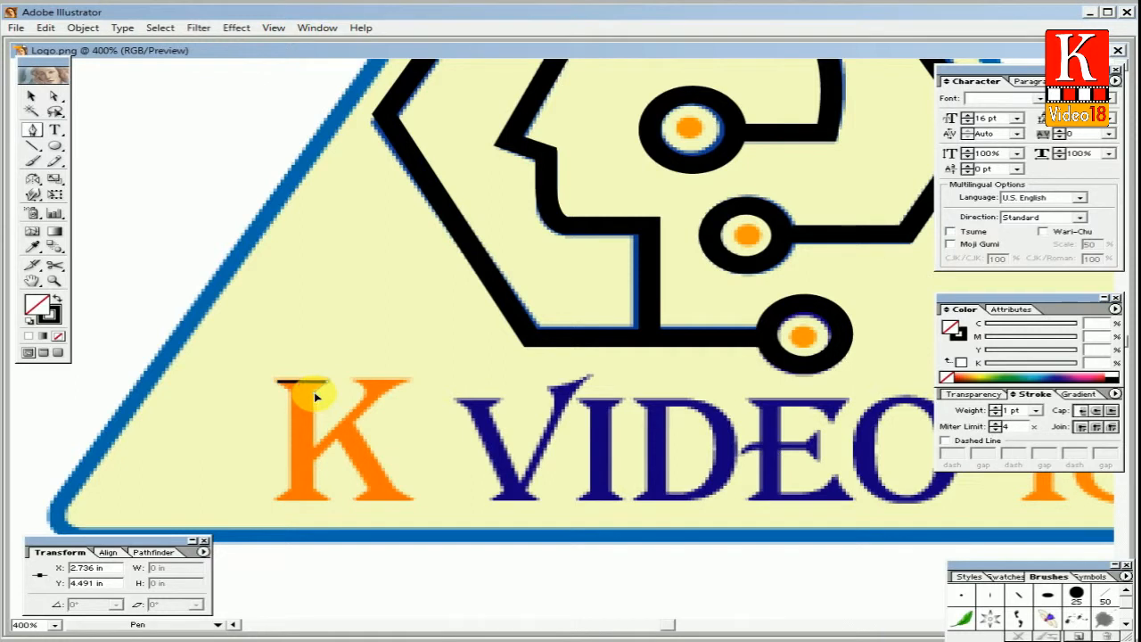
Continue the K outline down the stem's inner edge, around the upper diagonal arm and along the lower leg to its foot.
click(314, 394)
click(315, 452)
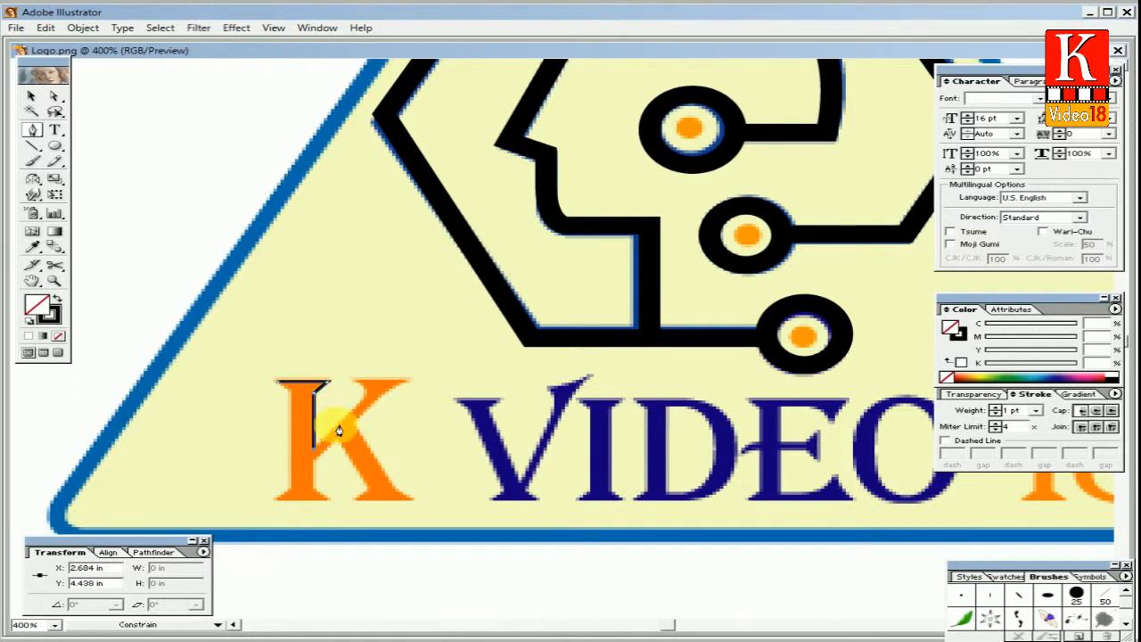
click(357, 382)
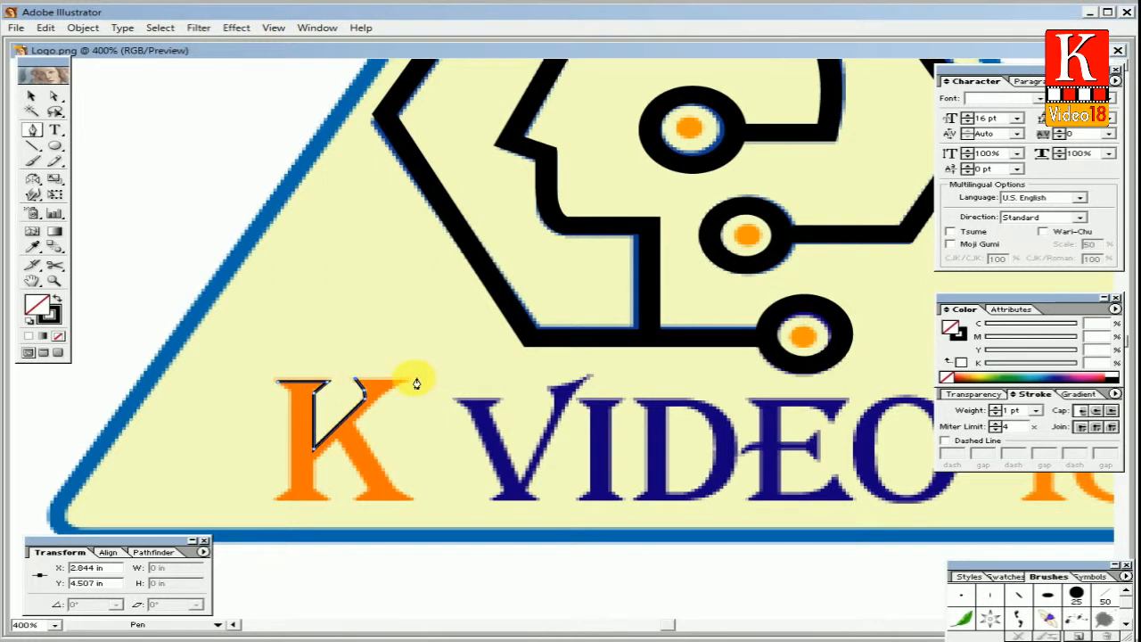
click(401, 386)
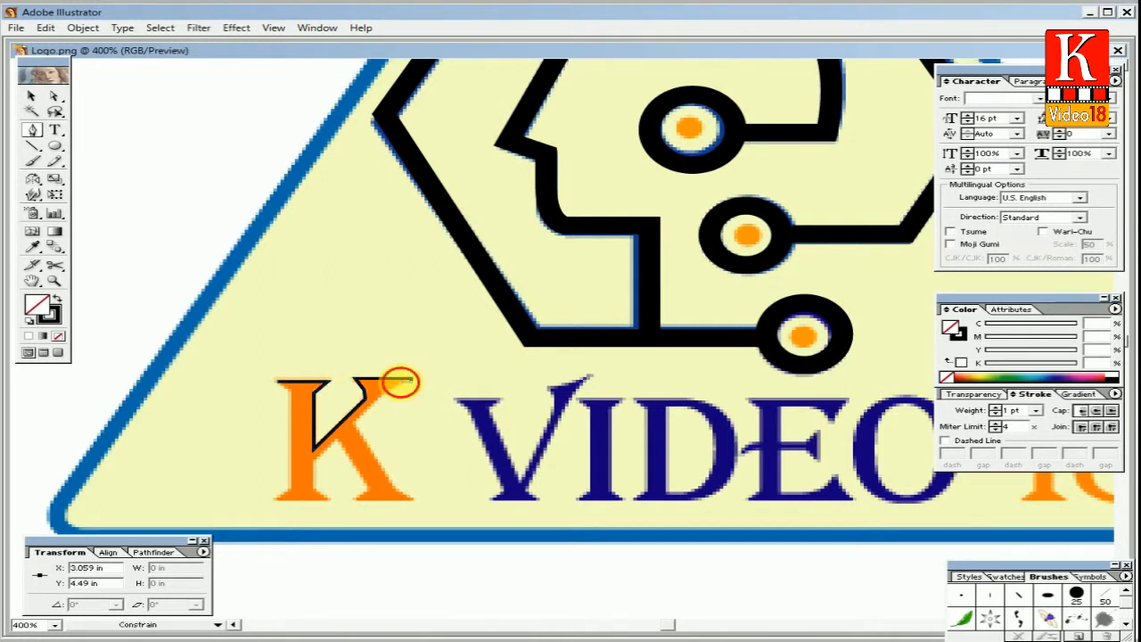
click(354, 431)
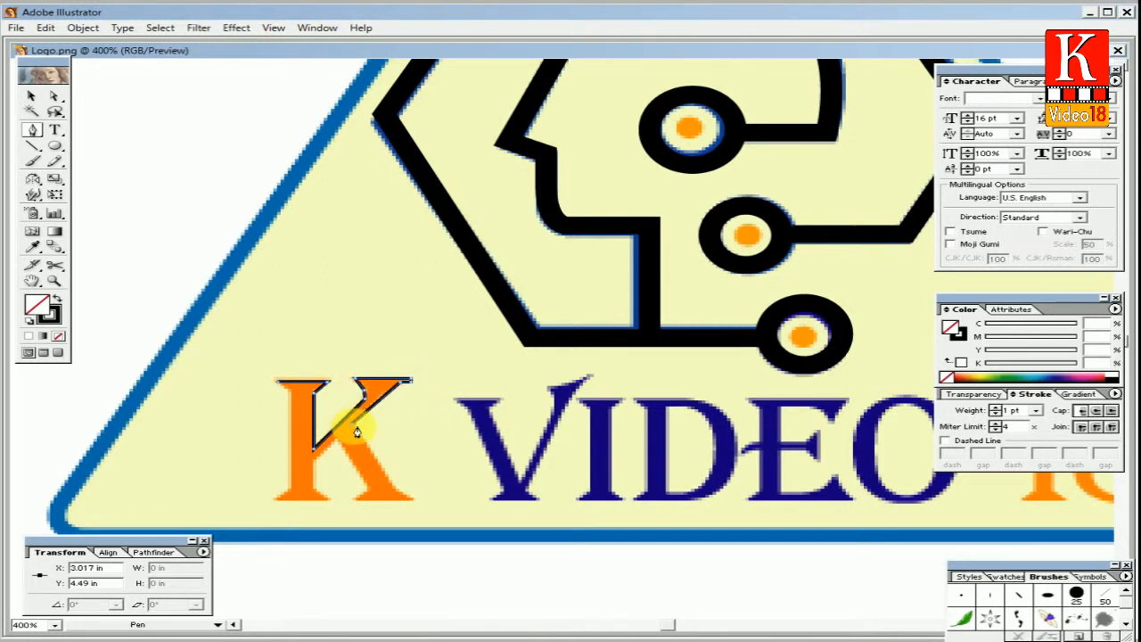
click(399, 496)
click(372, 499)
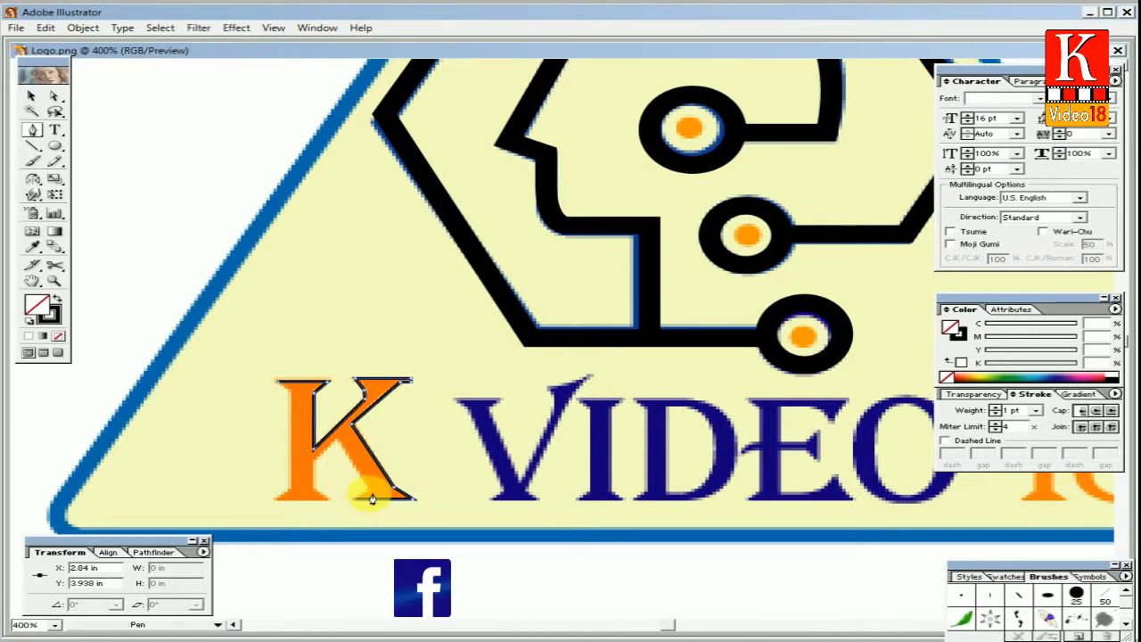
Trace the underside of the K's leg, the stem's base and its outer edge, closing the outline at the starting point.
click(343, 445)
click(314, 470)
click(314, 495)
shift+click(312, 487)
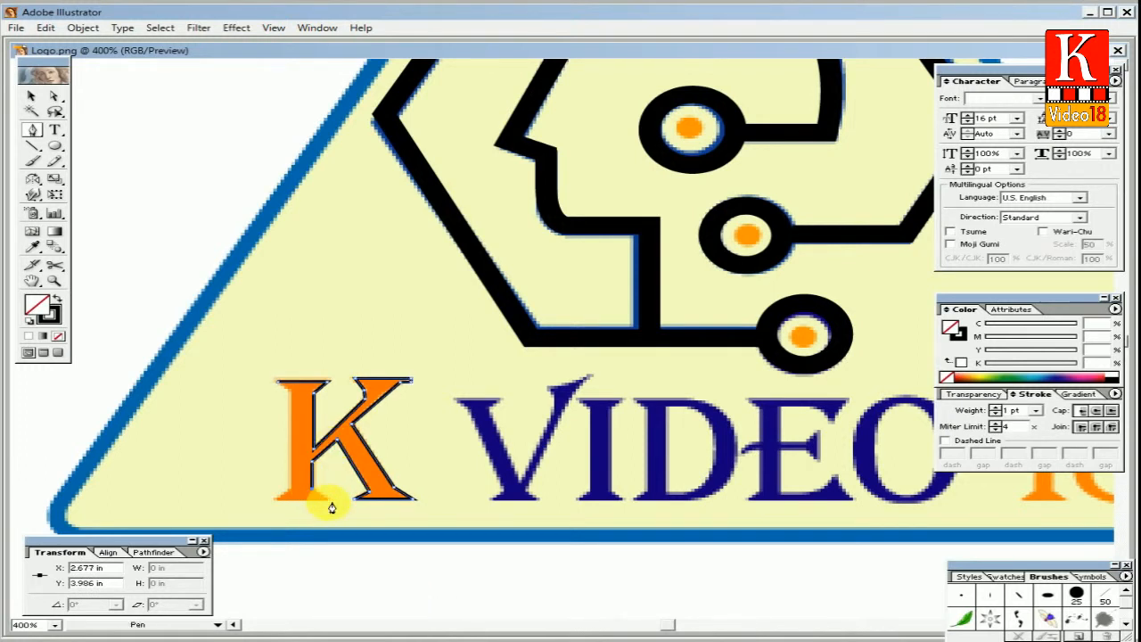
click(274, 501)
click(289, 488)
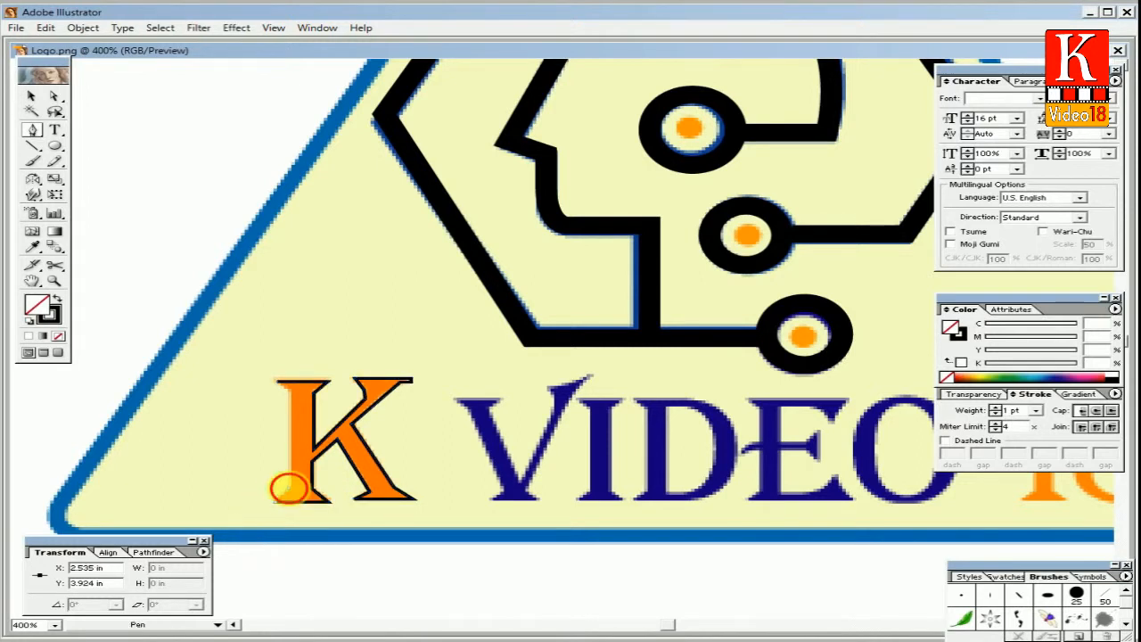
click(285, 389)
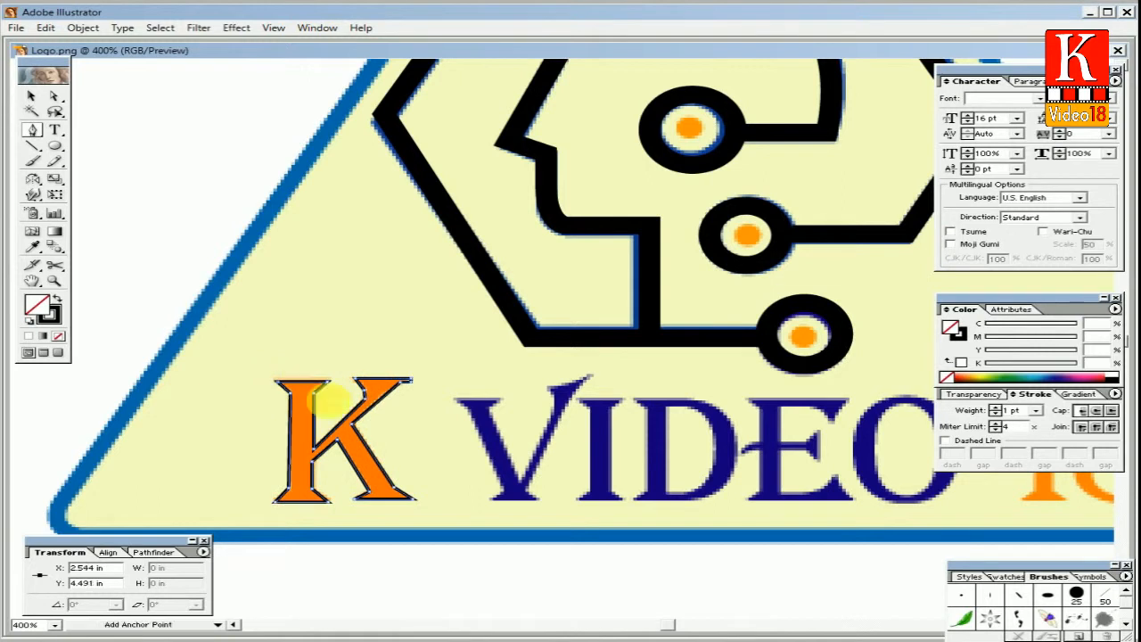
Swap the K outline's stroke and fill so the letter has a solid black fill and no stroke.
key(shift+x)
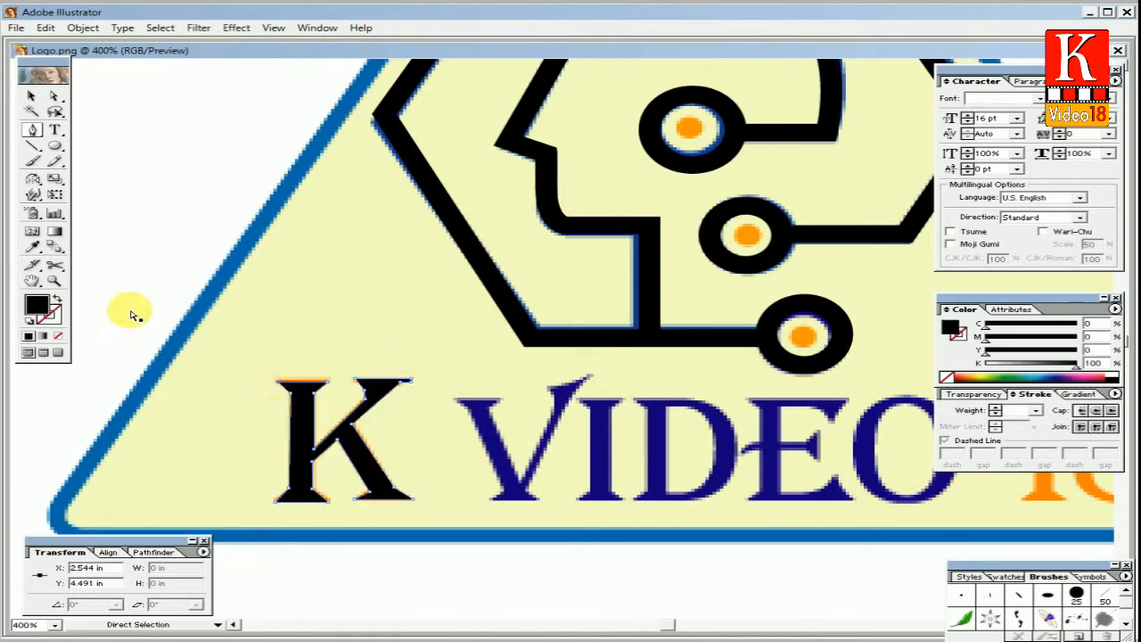
click(58, 300)
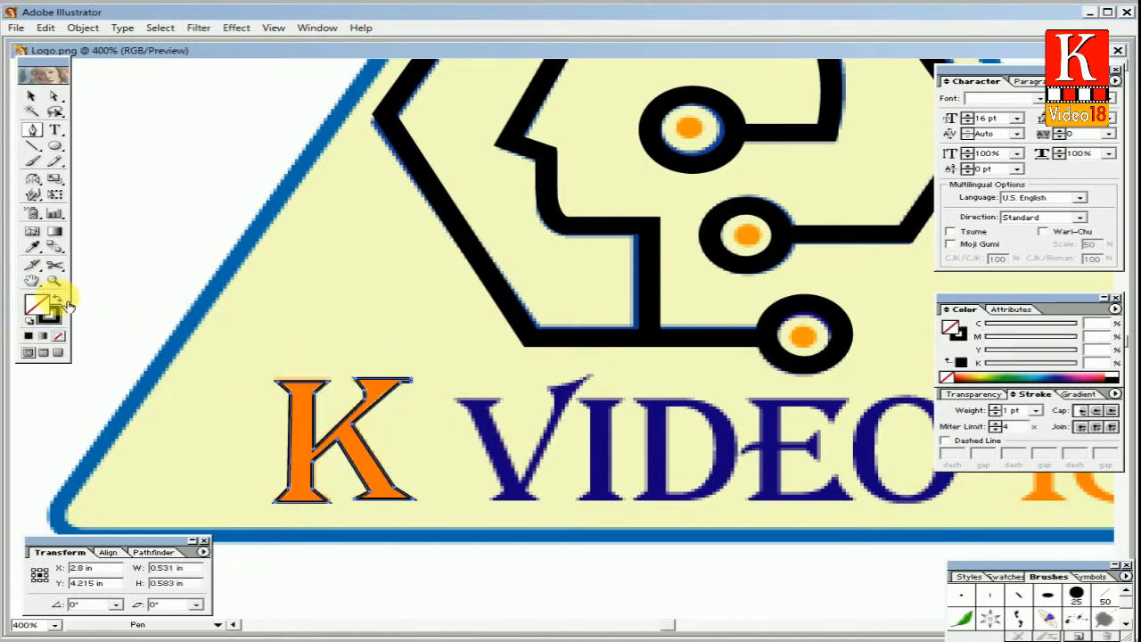
click(66, 301)
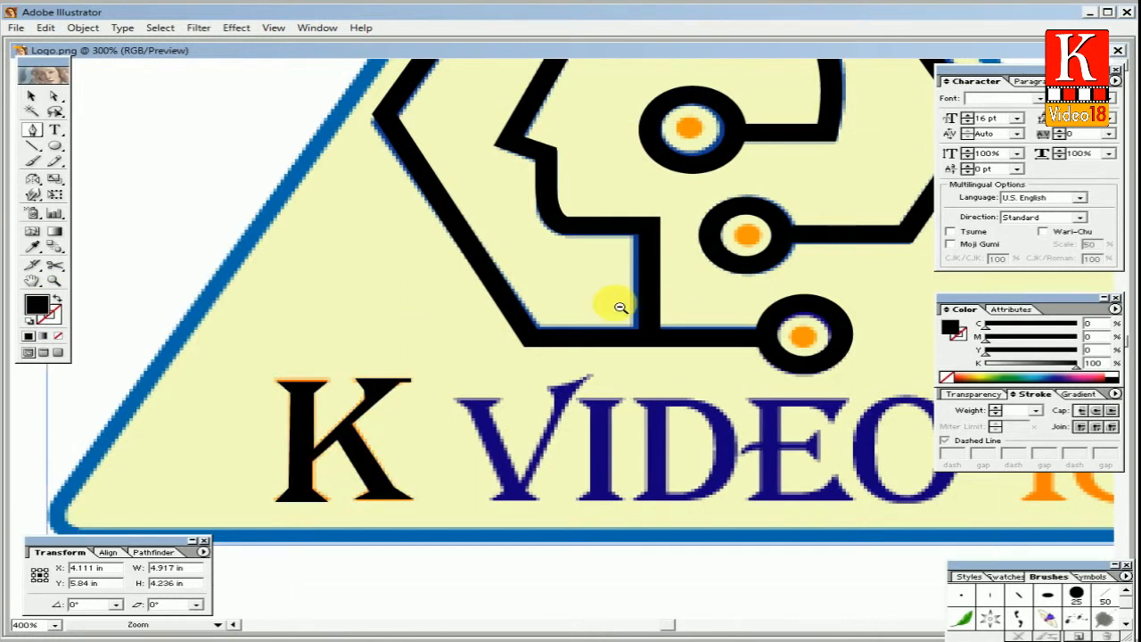
Add an anchor point at the middle of the hexagon path's top edge with the Add Anchor Point tool.
ctrl+alt+click(621, 308)
ctrl+alt+click(621, 308)
ctrl+alt+click(621, 307)
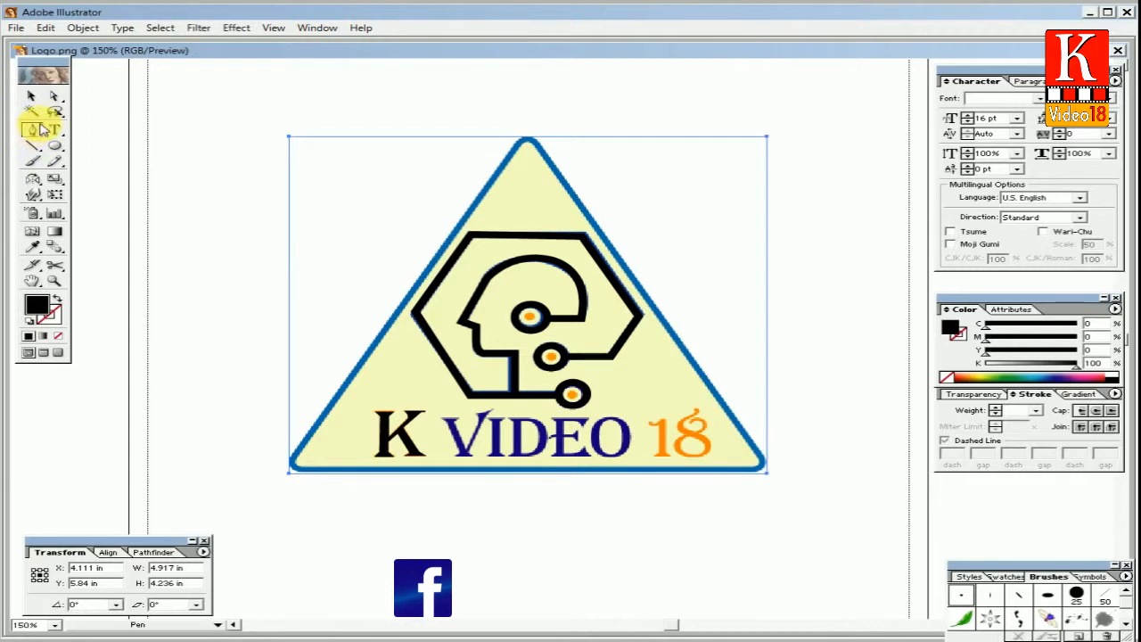
drag(33, 135, 76, 133)
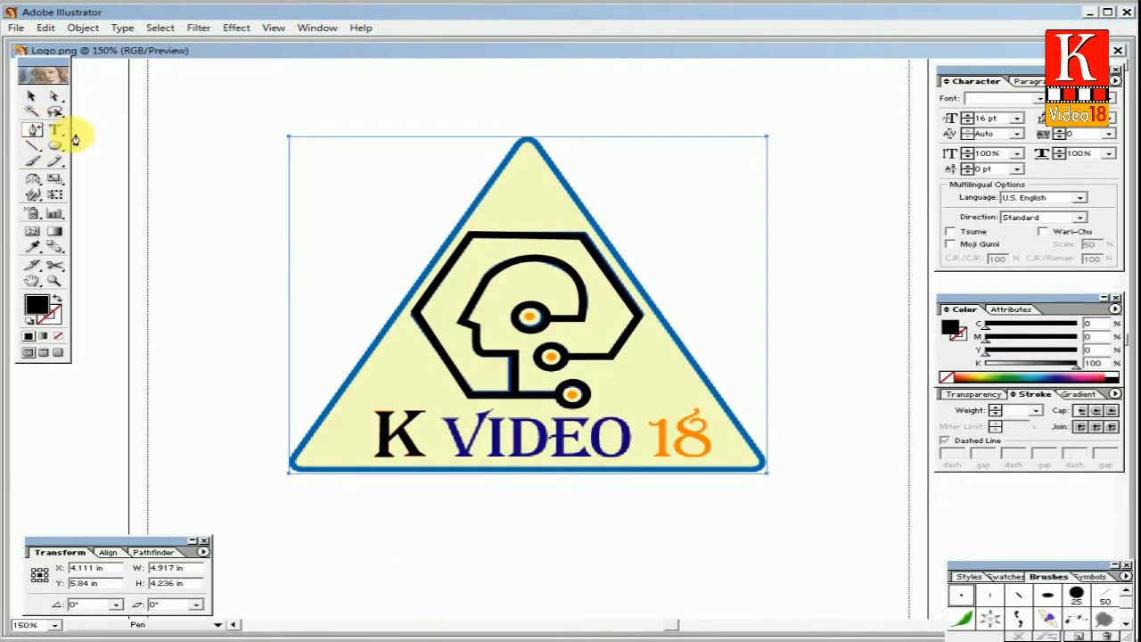
ctrl+click(171, 317)
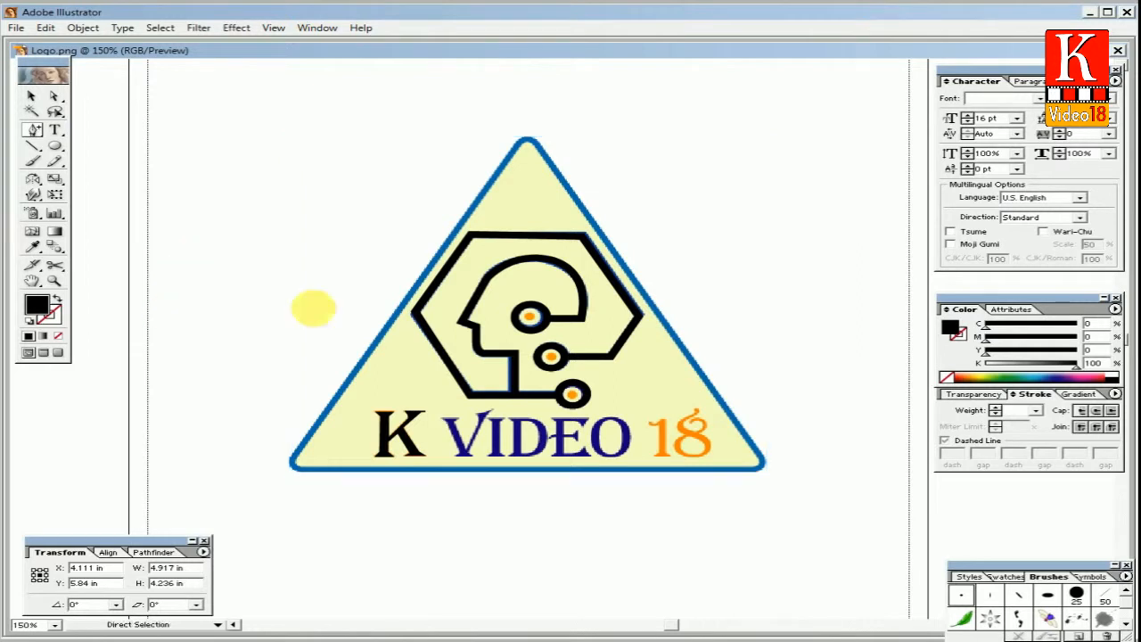
ctrl+click(496, 285)
ctrl+click(570, 268)
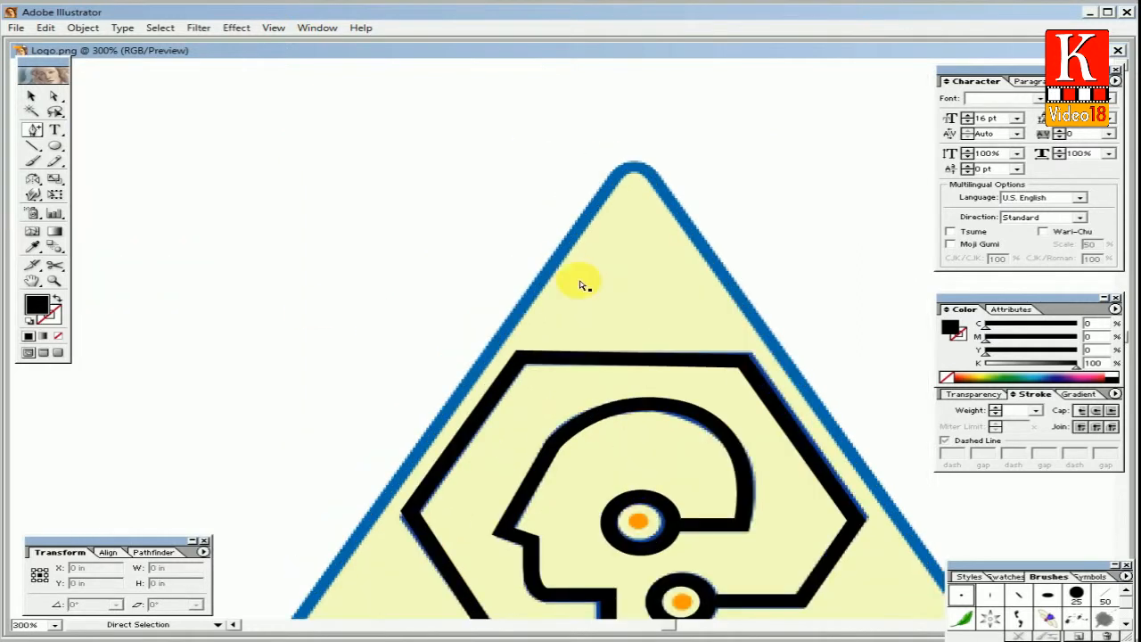
ctrl+click(624, 357)
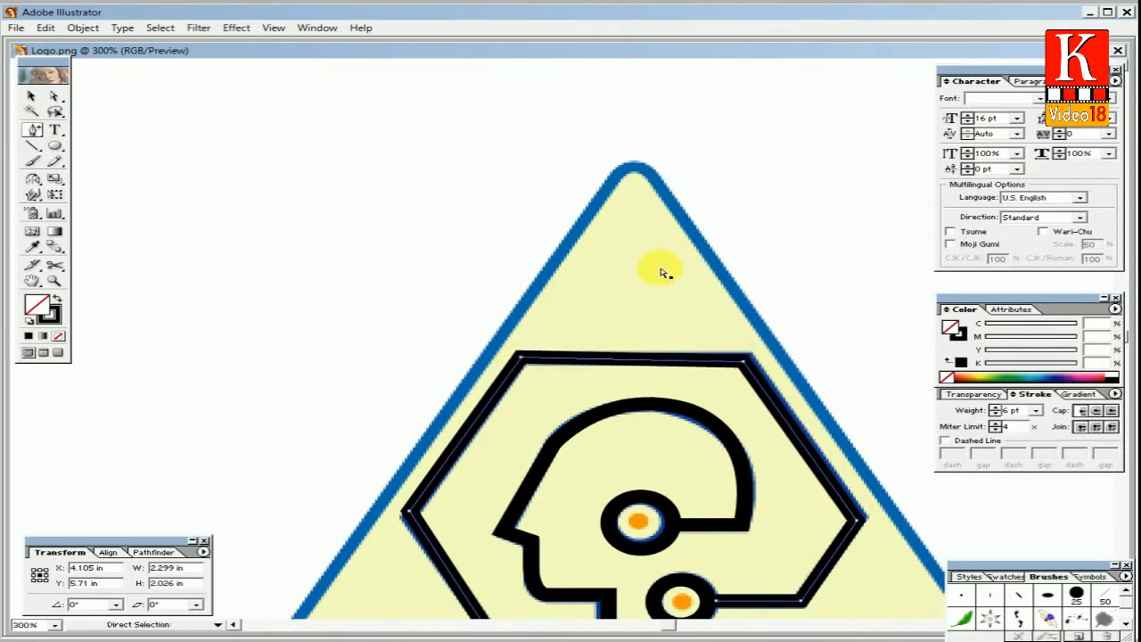
click(637, 362)
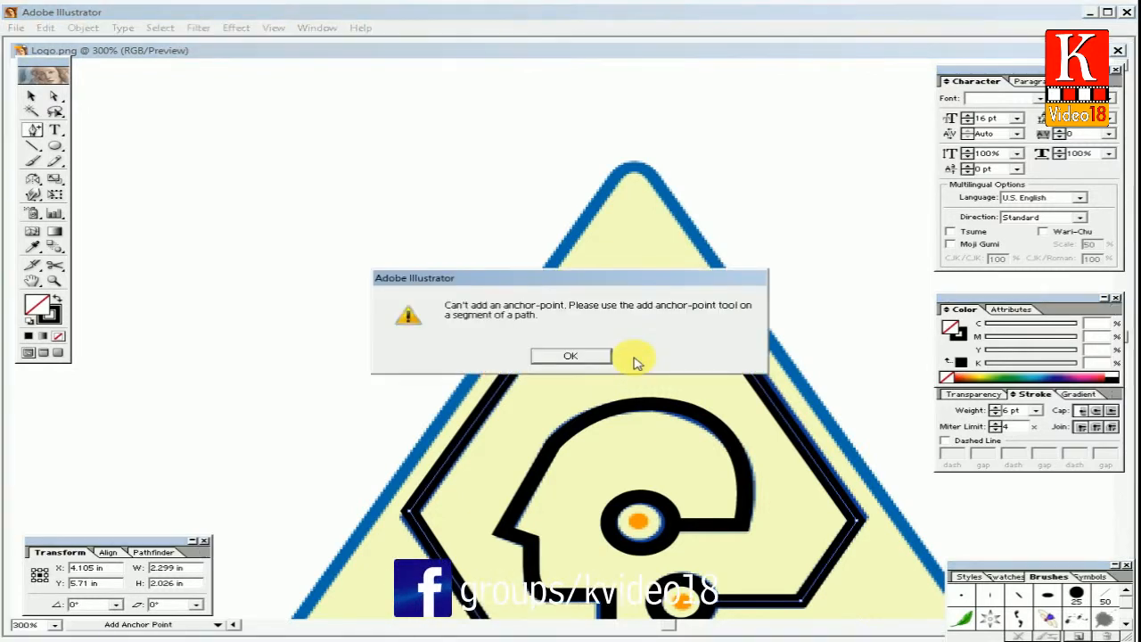
key(Return)
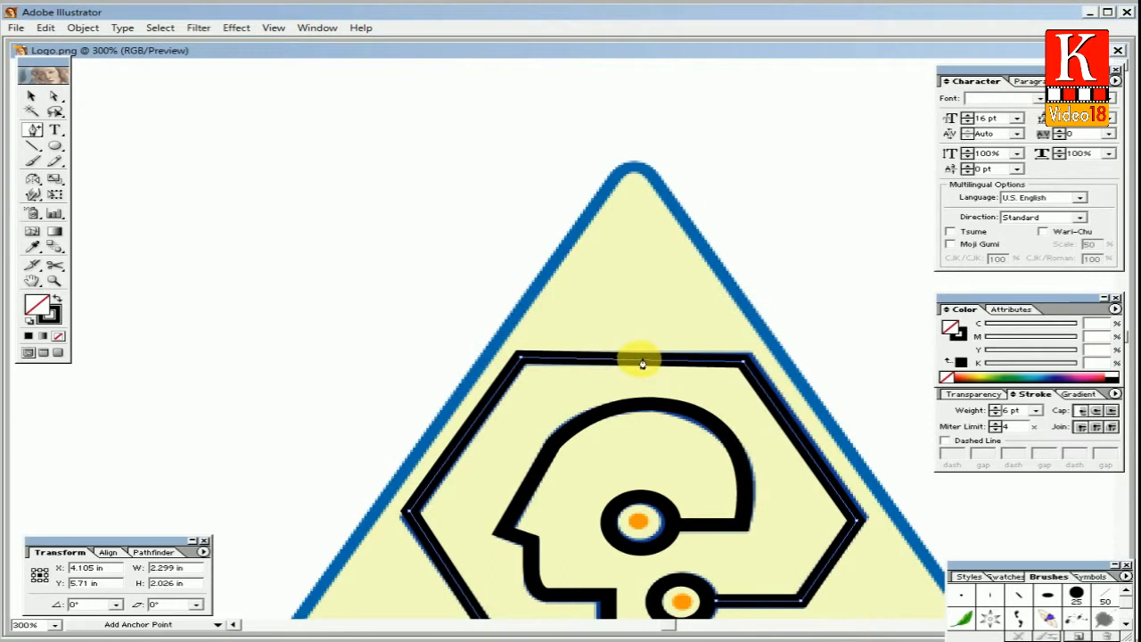
click(636, 360)
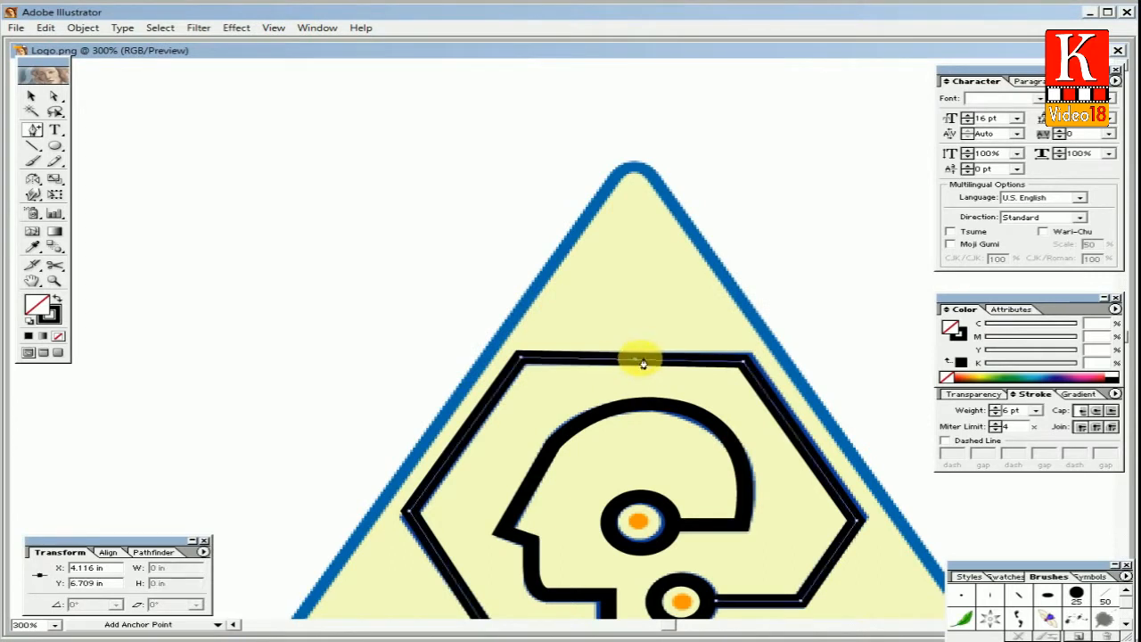
Delete the logo image behind the tracing and pull the hexagon's middle top anchor point upward into a peak.
ctrl+click(279, 298)
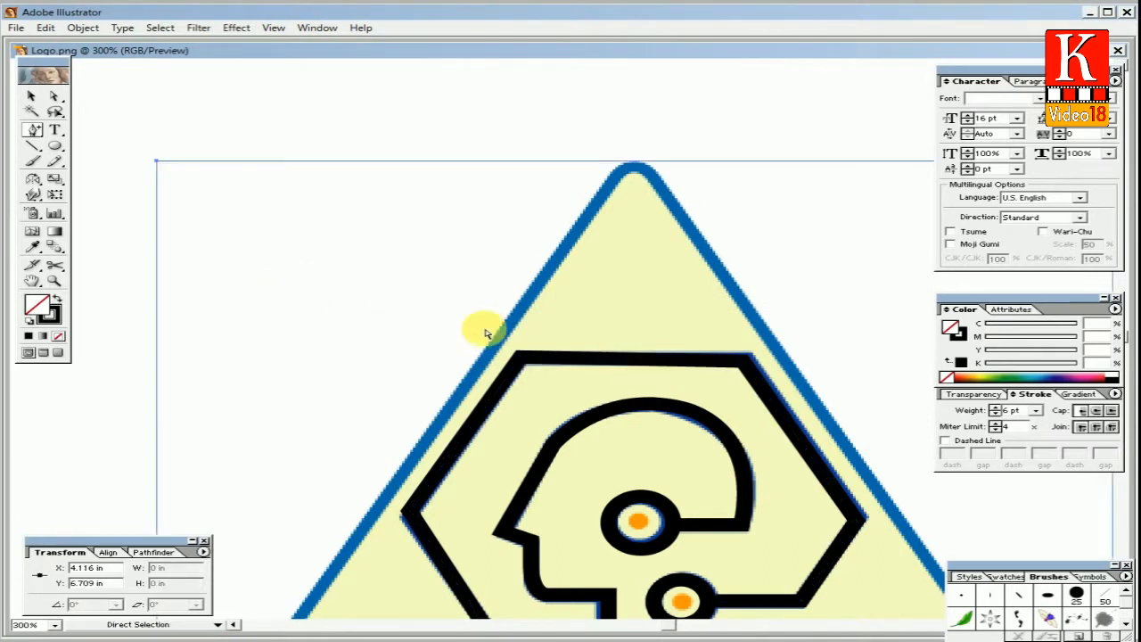
key(Delete)
ctrl+click(638, 360)
drag(638, 360, 627, 264)
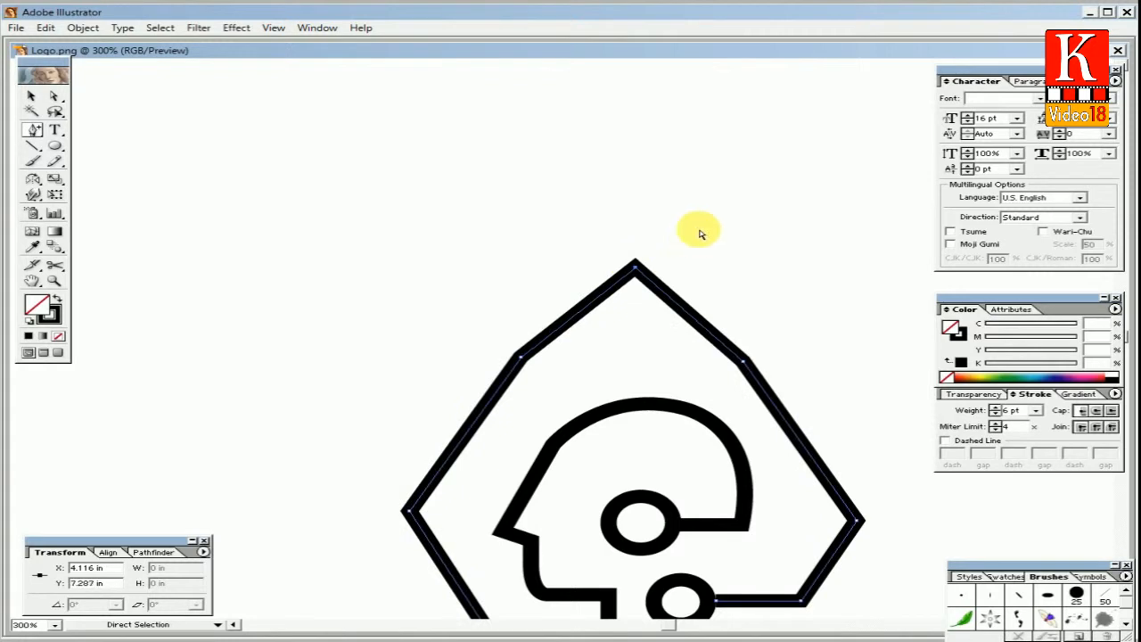
key(ctrl+minus)
drag(678, 397, 652, 283)
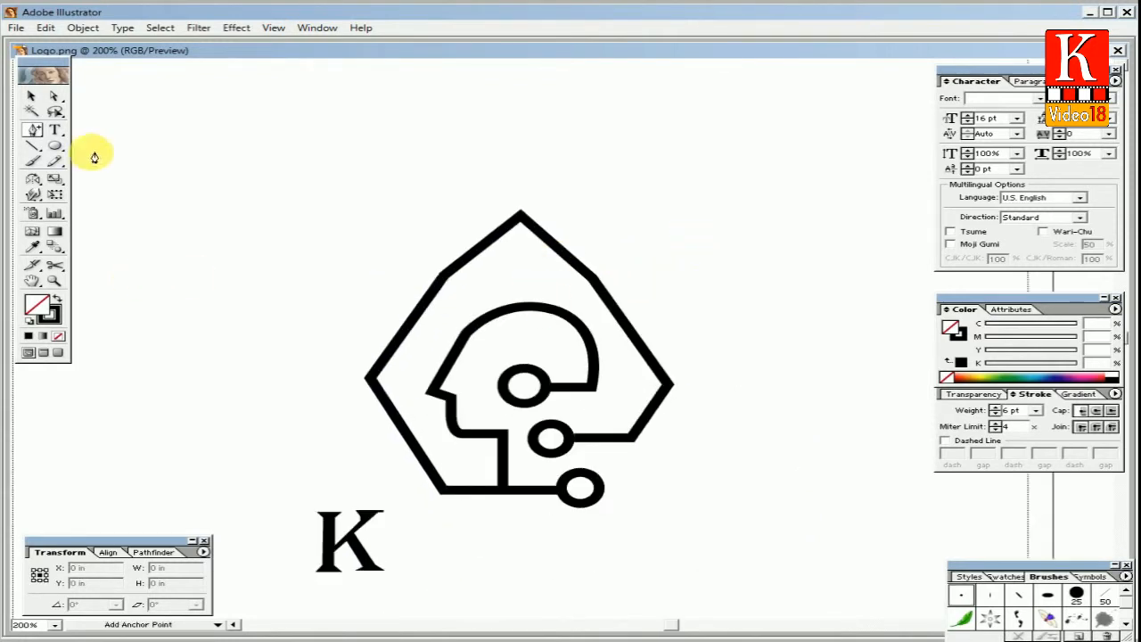
Remove the hexagon's peak and both upper corner points with the Delete Anchor Point tool, and deselect the path.
drag(33, 129, 89, 133)
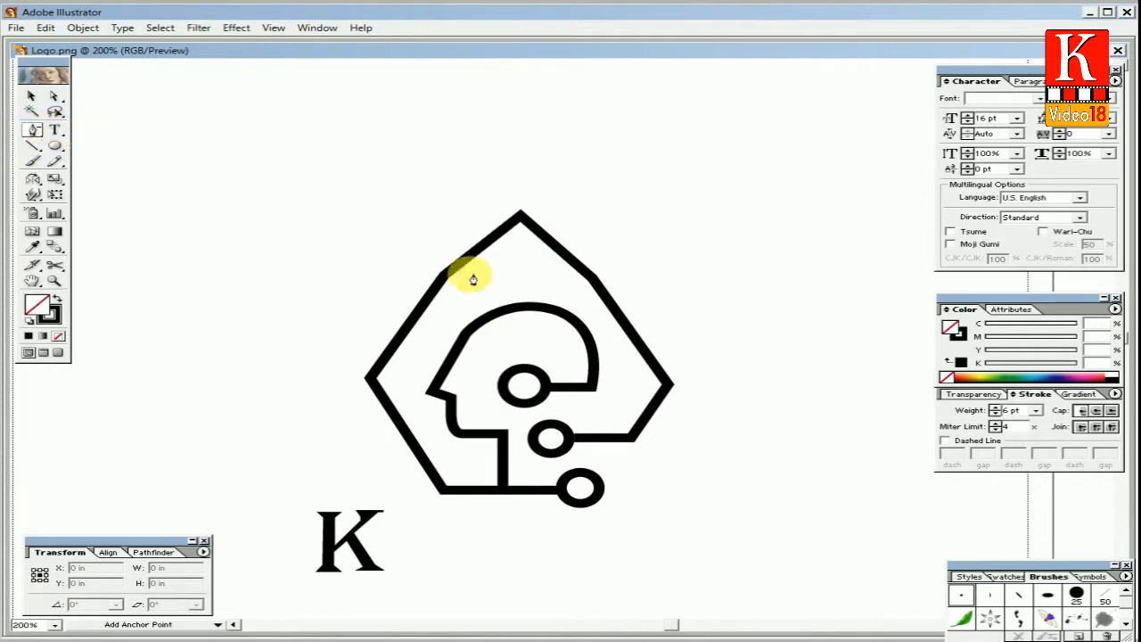
ctrl+click(546, 230)
click(521, 216)
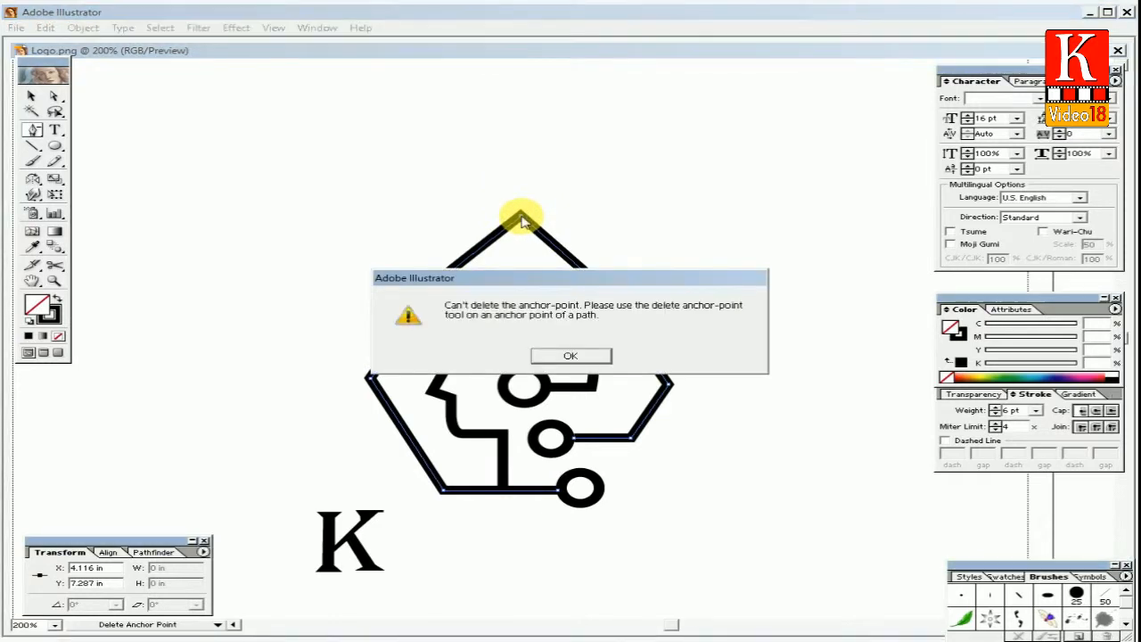
key(Return)
click(523, 219)
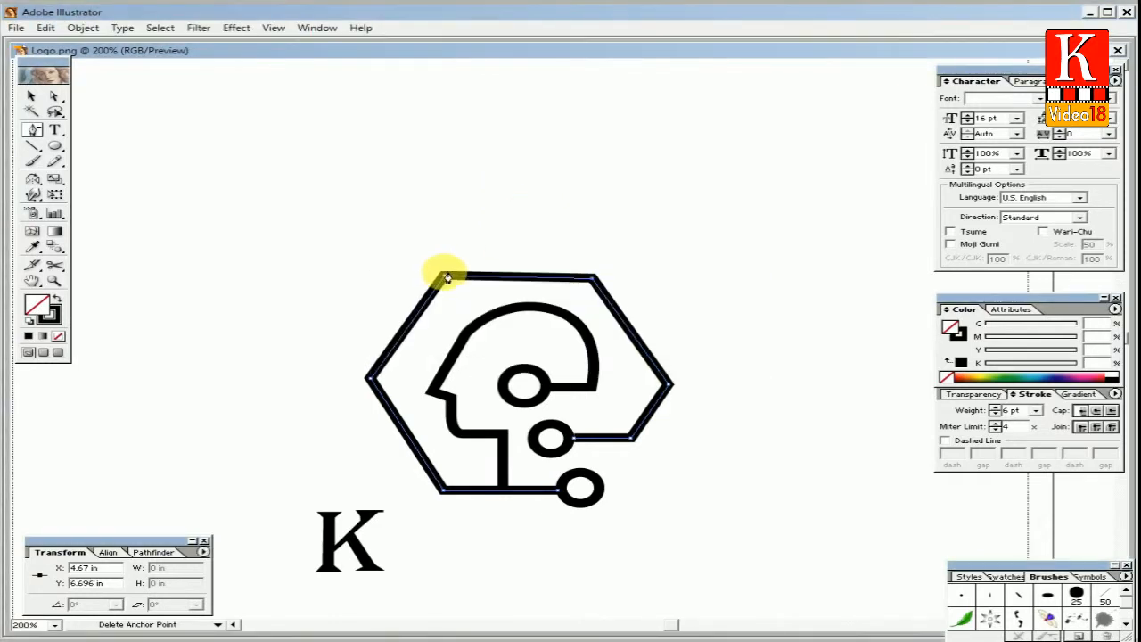
click(445, 280)
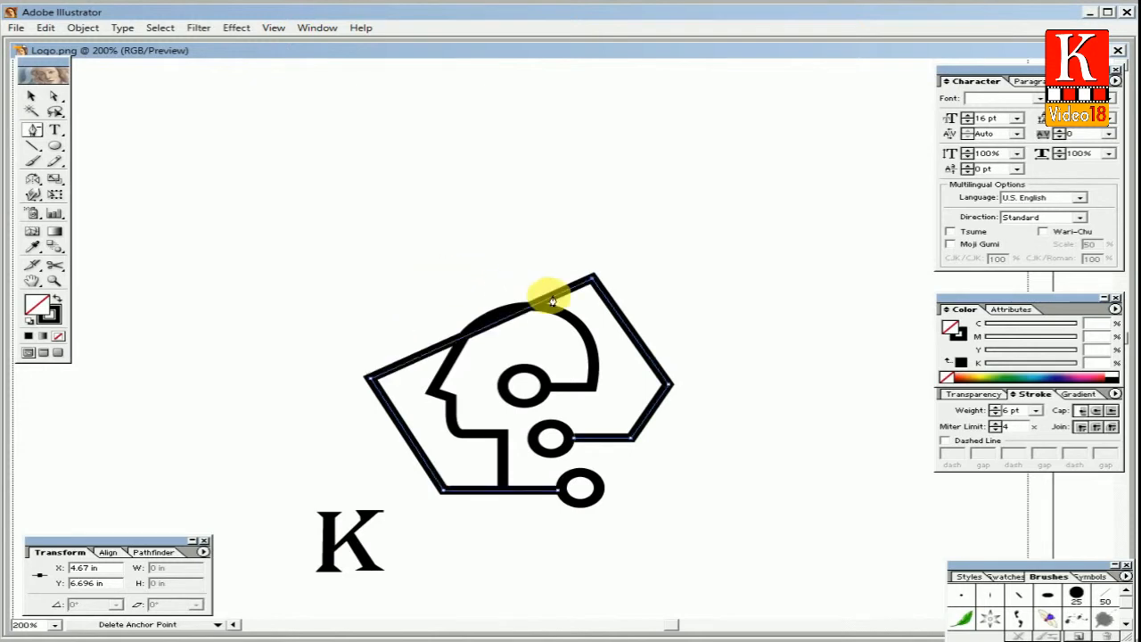
click(594, 282)
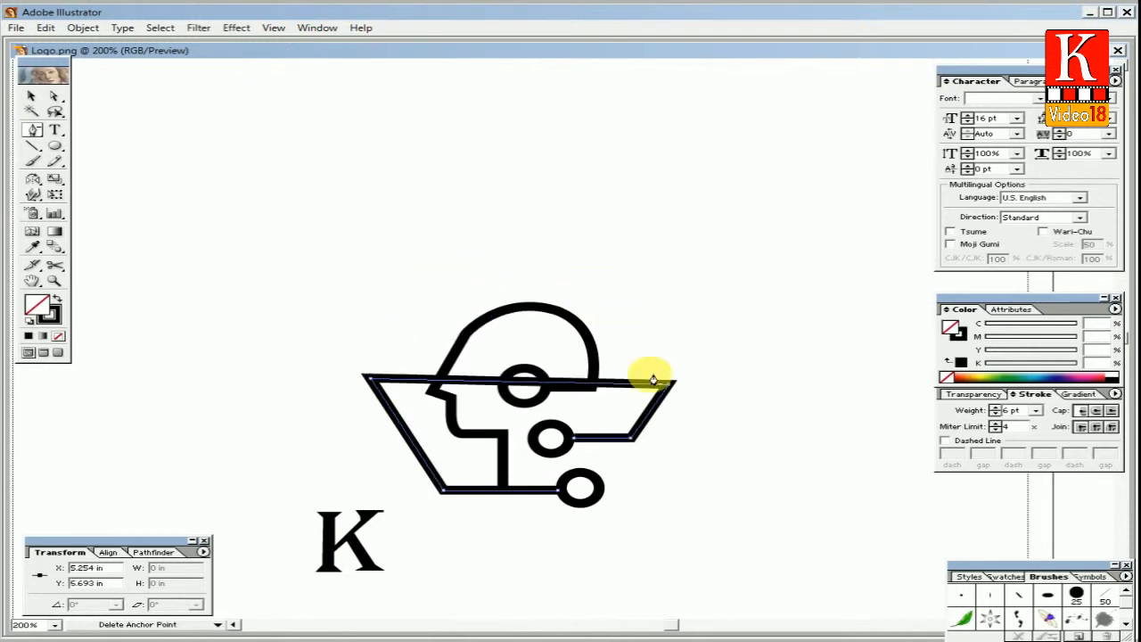
click(730, 409)
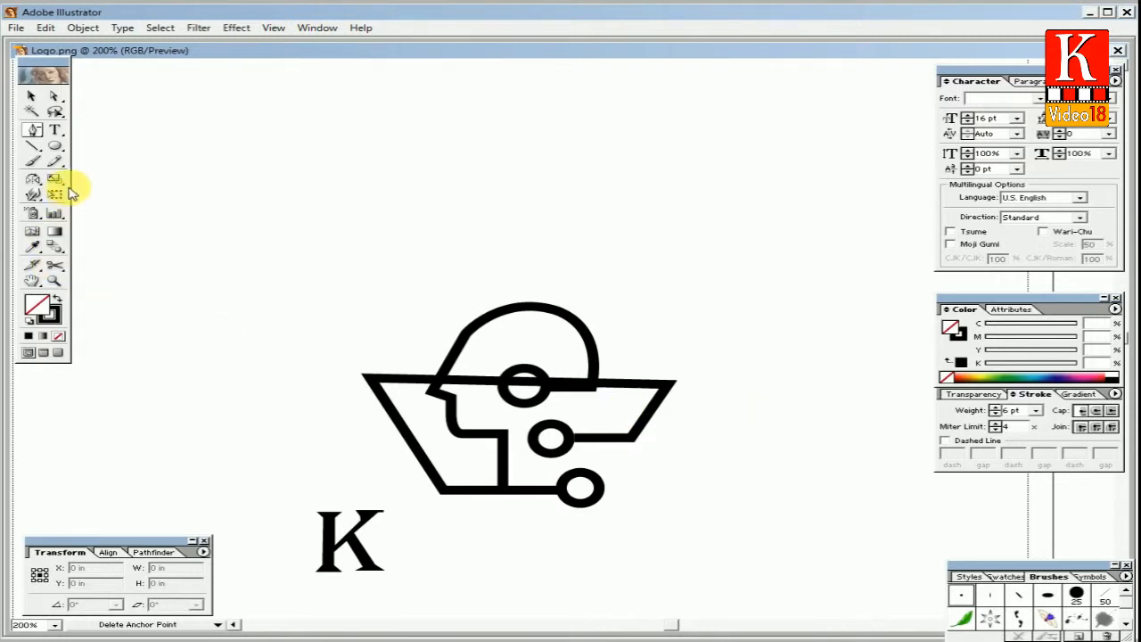
Add the text "Bangladesh" in Arial above the traced logo with the Type tool.
click(55, 132)
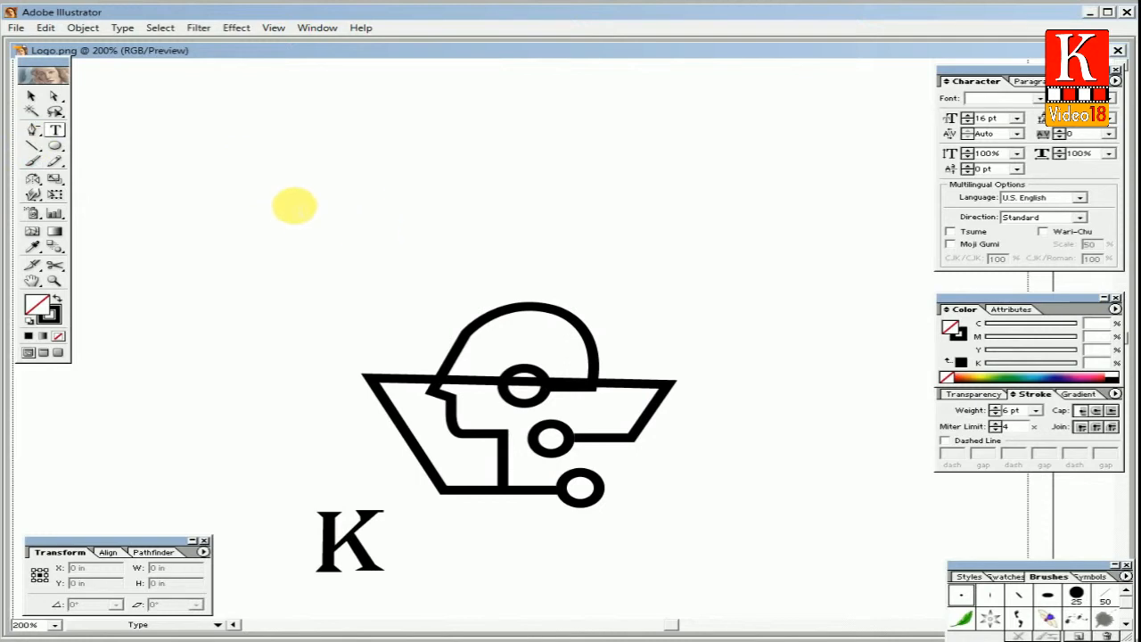
click(300, 172)
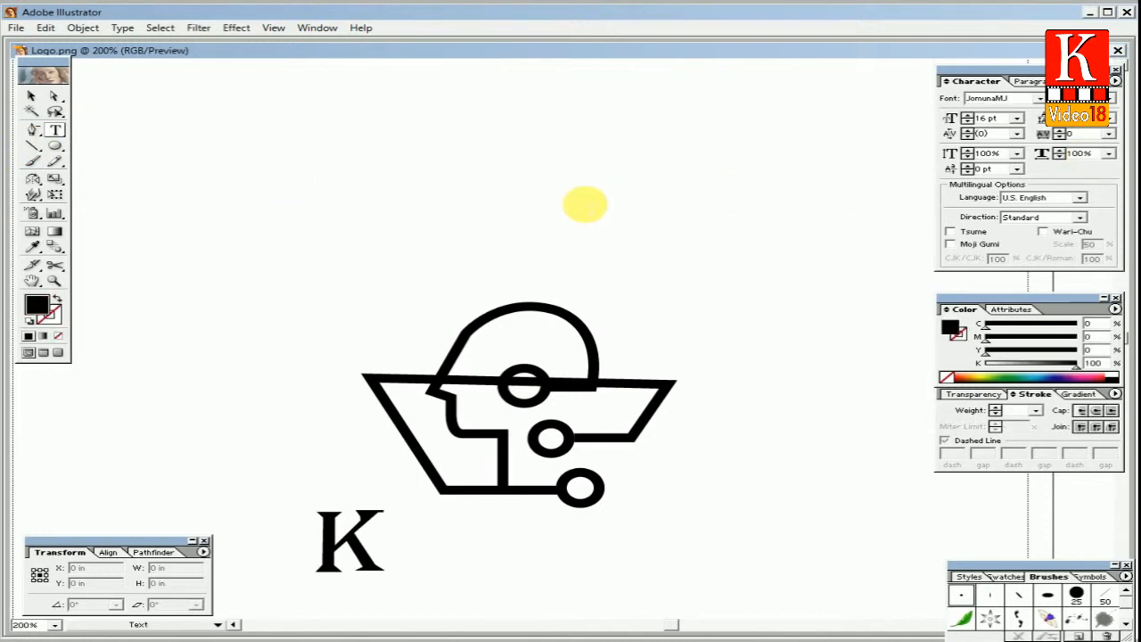
double_click(999, 98)
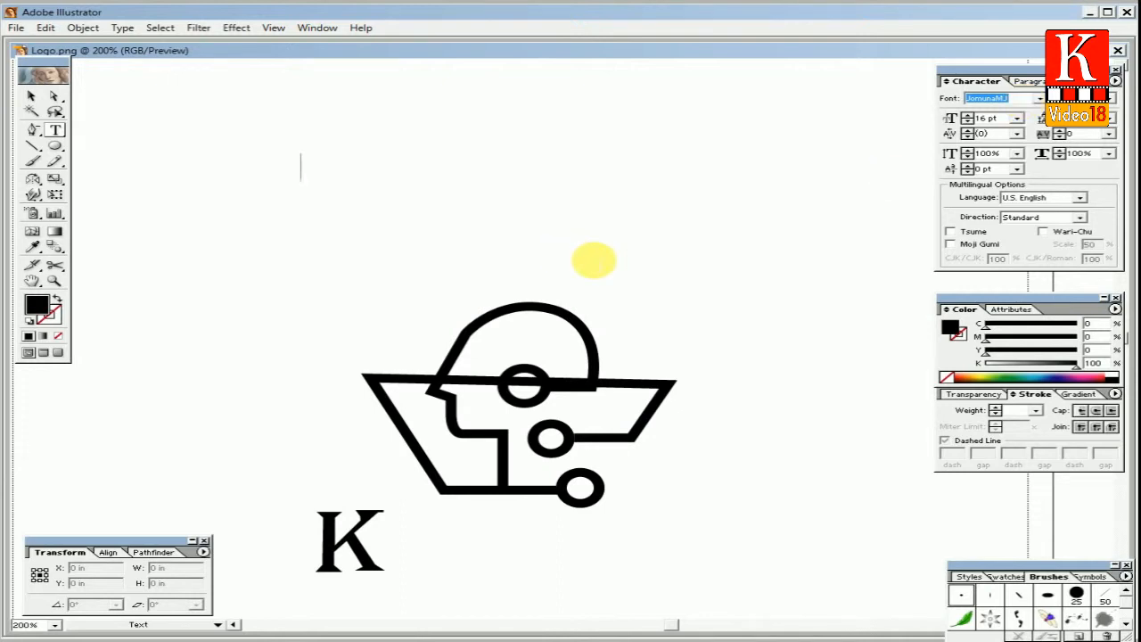
click(990, 98)
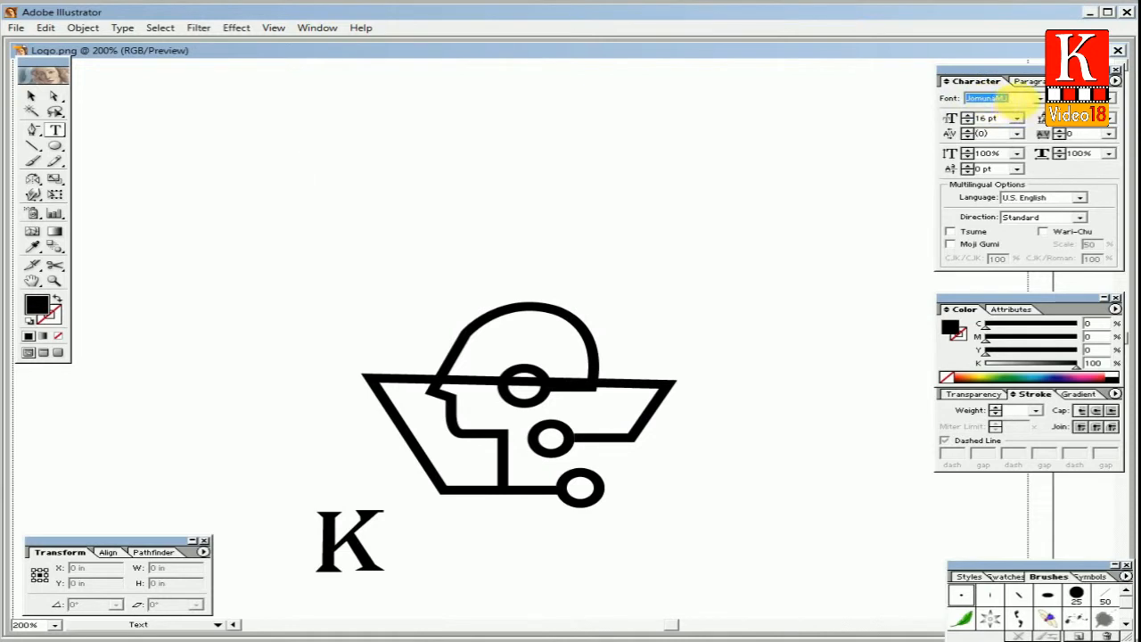
text(Arial)
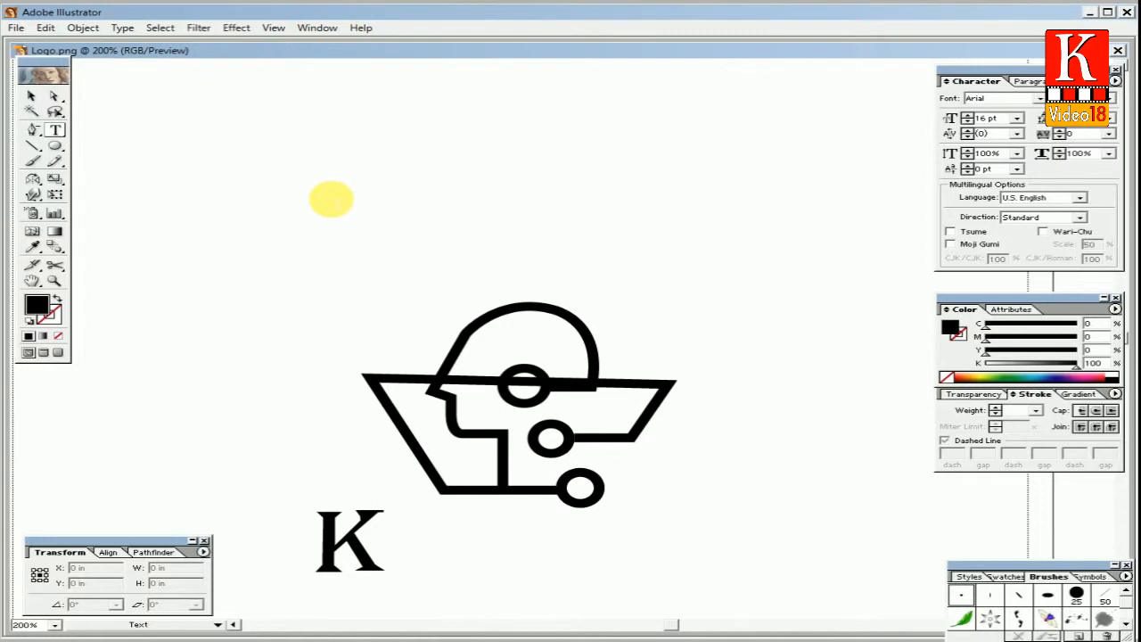
text(Bangladesh)
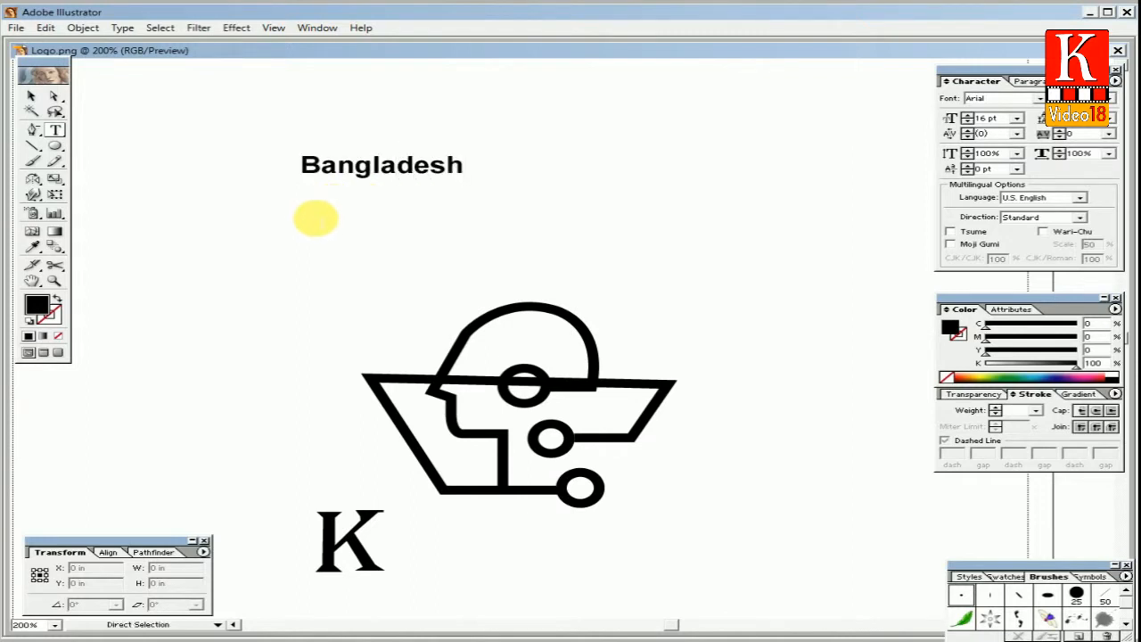
Scale the "Bangladesh" text up to about 2.62 in wide and 0.77 in high with the Selection tool, and deselect it.
ctrl+click(405, 164)
key(ctrl+Tab)
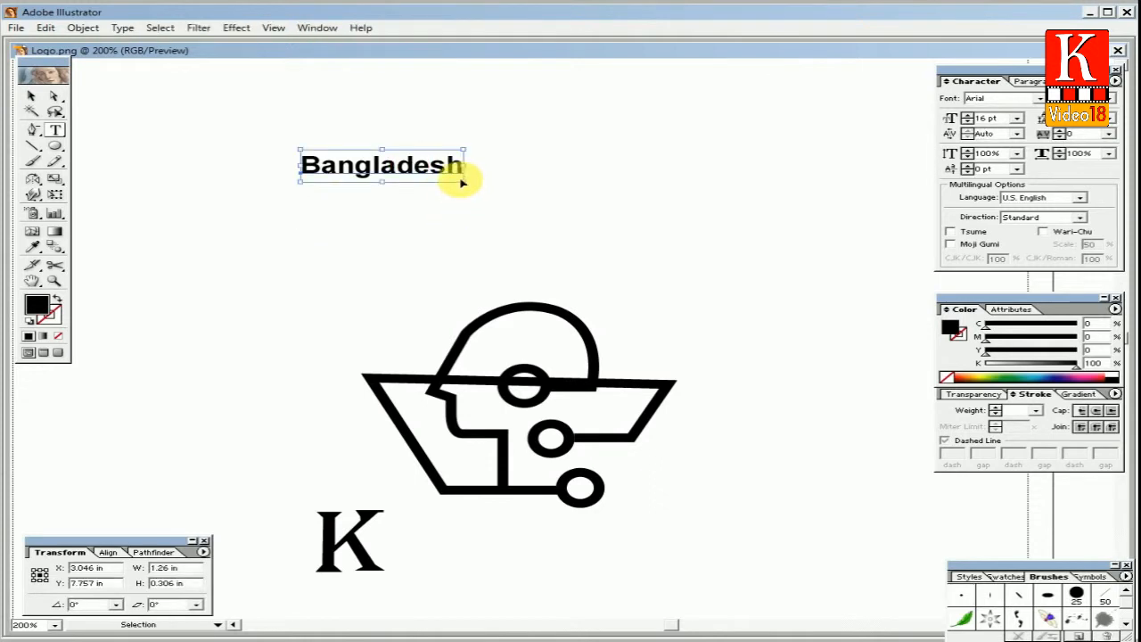
click(31, 97)
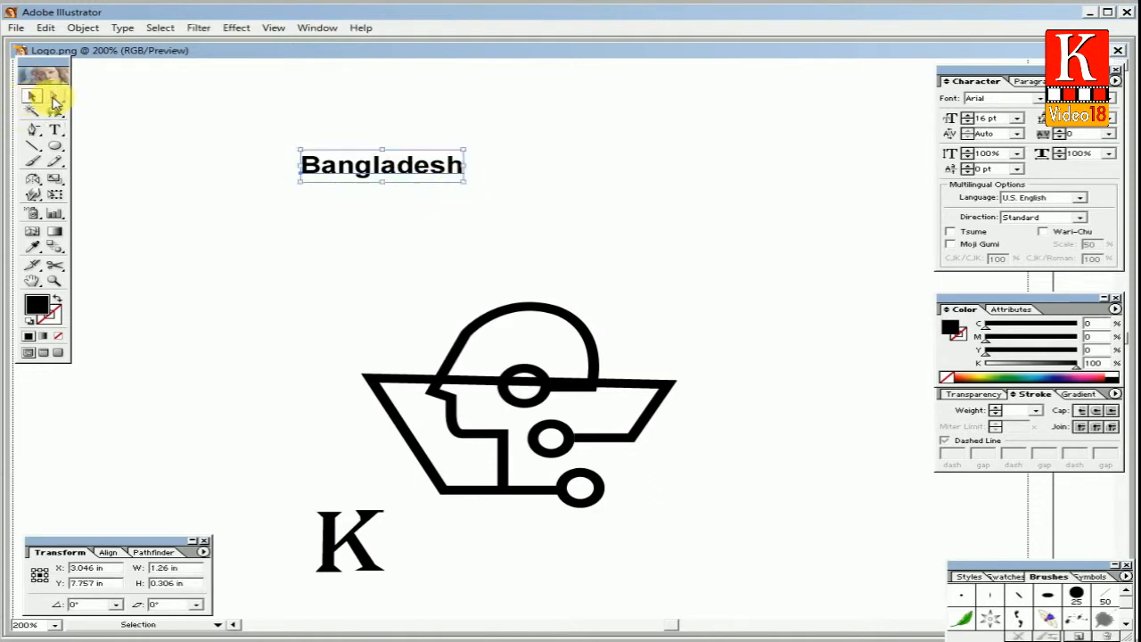
drag(466, 177, 701, 289)
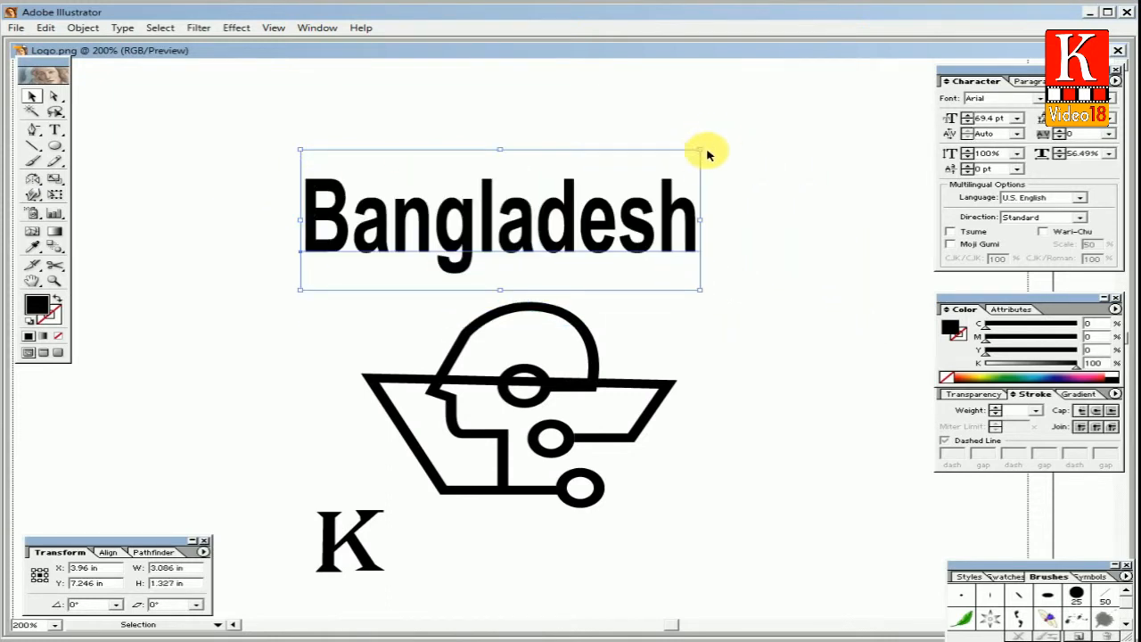
drag(701, 151, 639, 209)
click(685, 196)
Delete the whole traced logo and the K letter beneath the "Bangladesh" text.
drag(760, 542, 250, 322)
key(Delete)
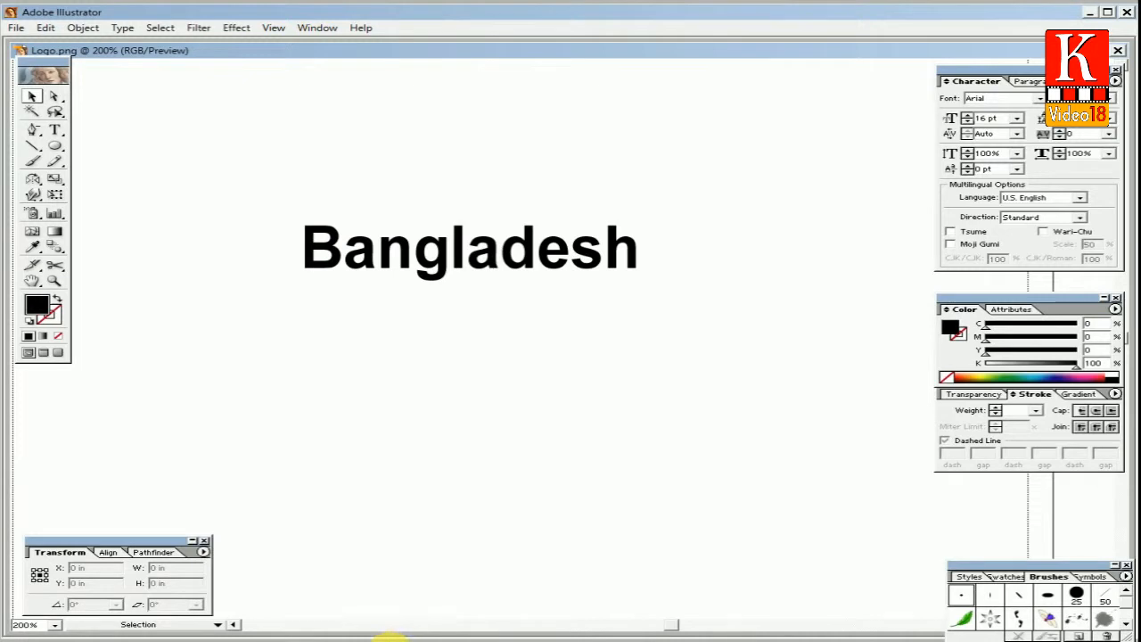
click(376, 640)
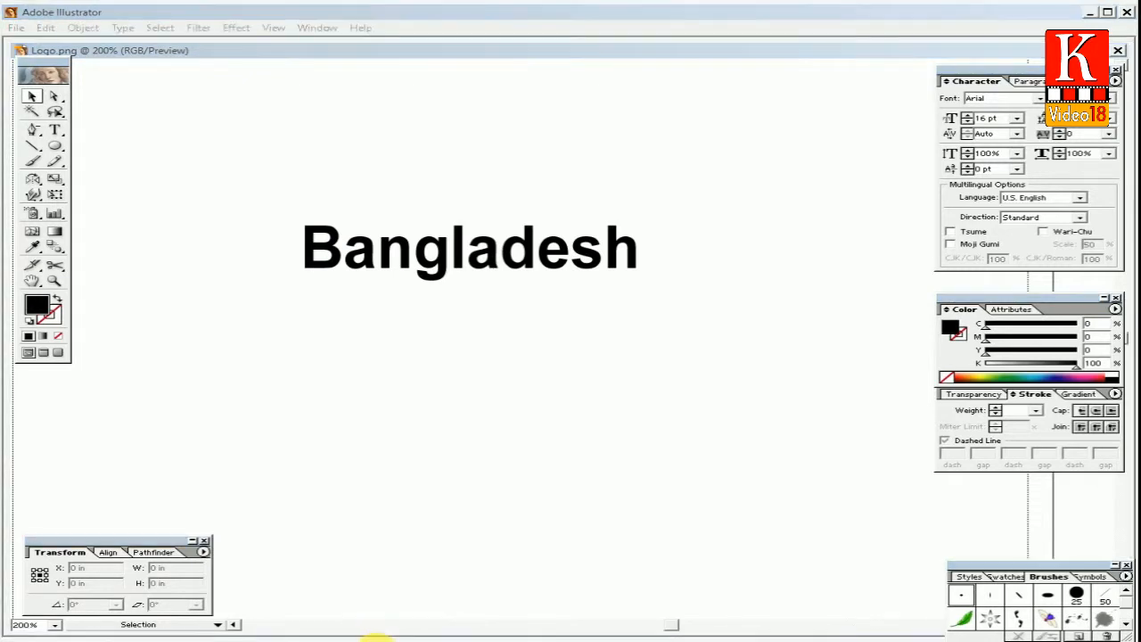
click(596, 373)
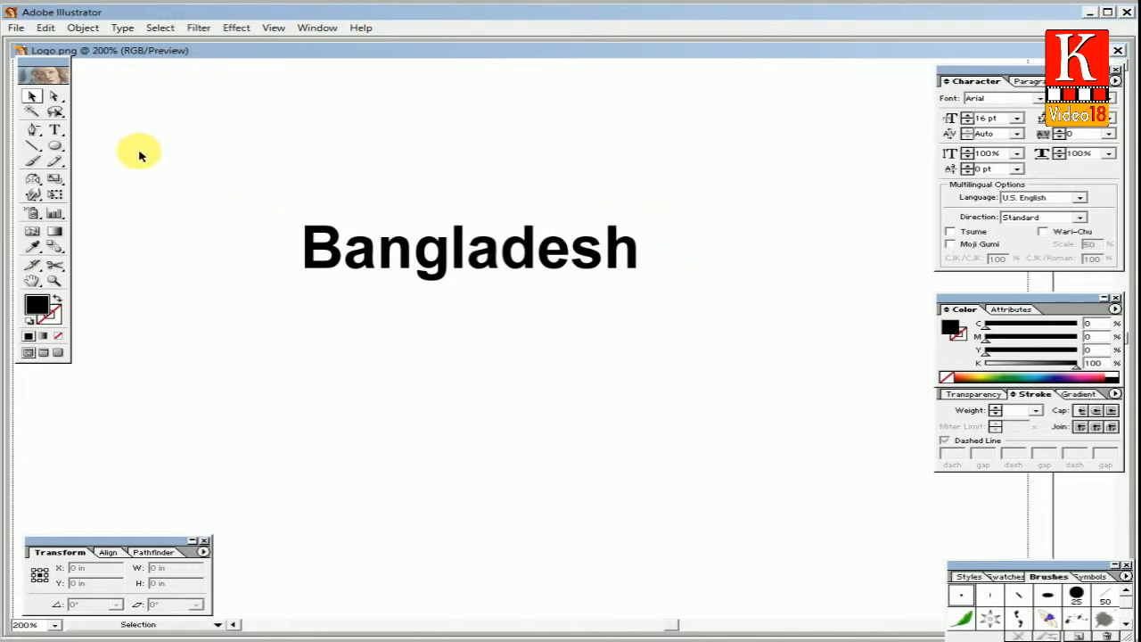
Select the "Bangladesh" text object with the Selection tool.
drag(234, 173, 722, 351)
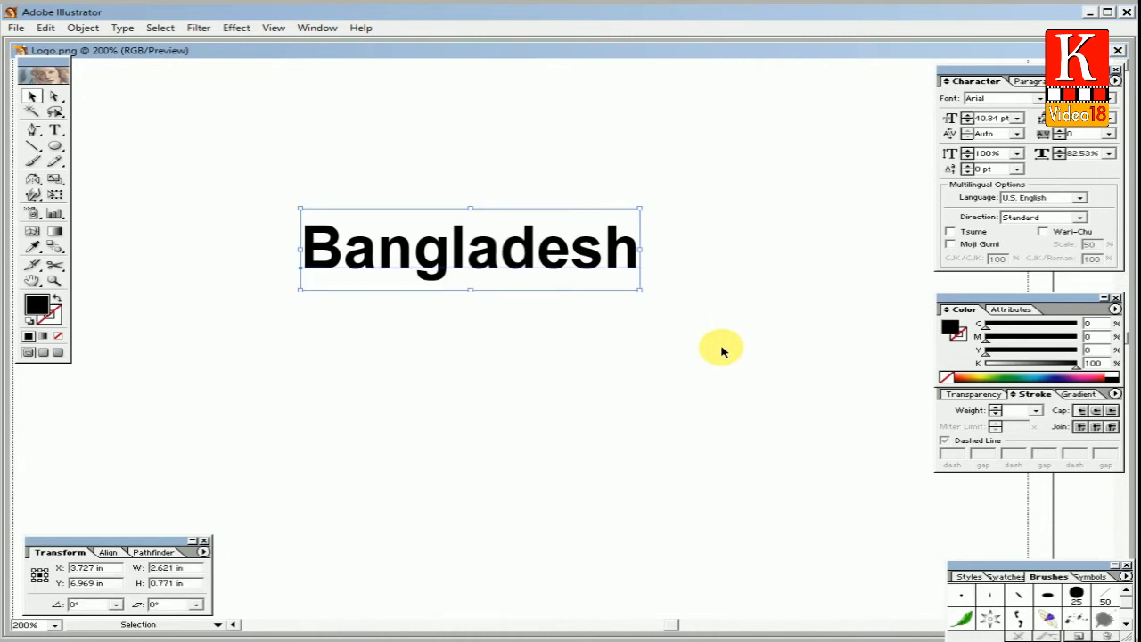